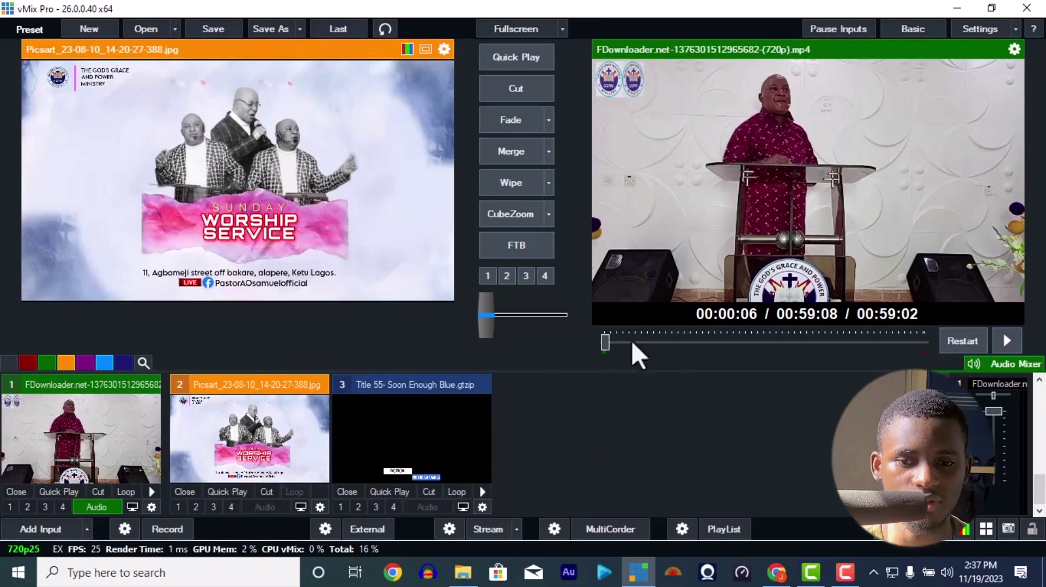
Play the sermon video, pause it at 00:00:09, and bring up Facebook Live Producer
{"action": "left_click", "coordinate": [1006, 341]}
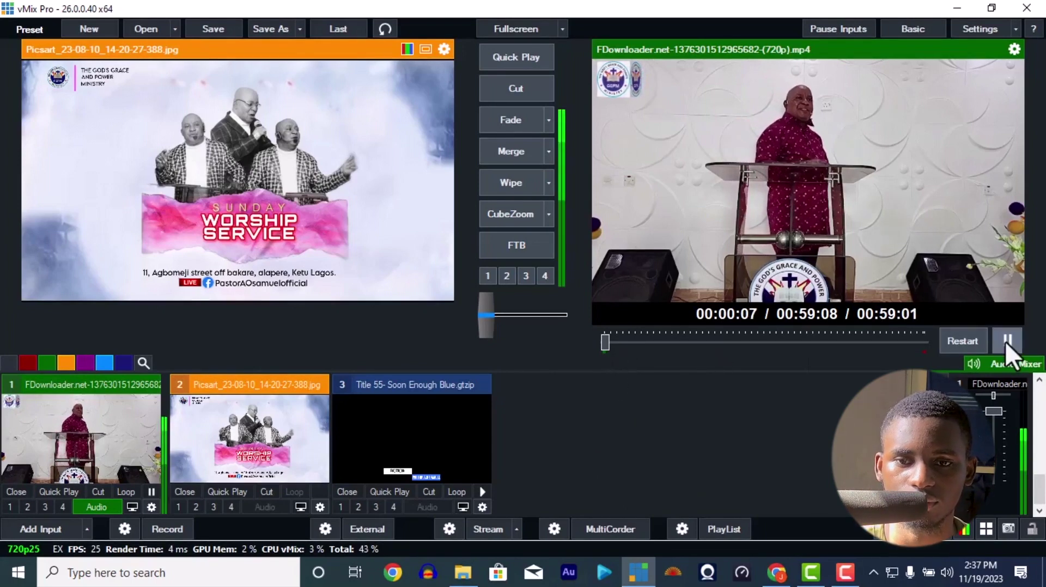
{"action": "left_click", "coordinate": [1004, 341]}
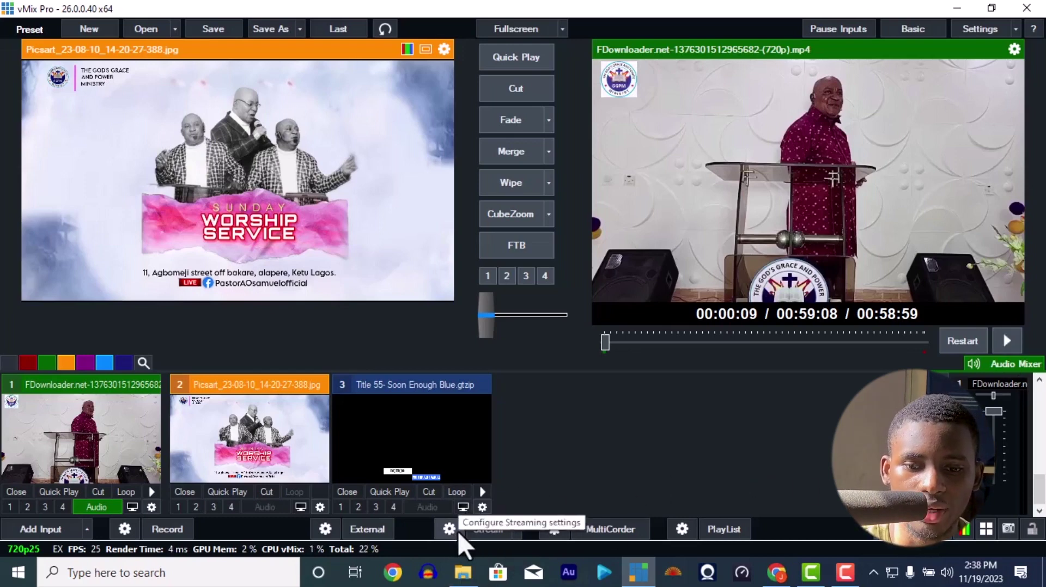
{"action": "left_click", "coordinate": [777, 572]}
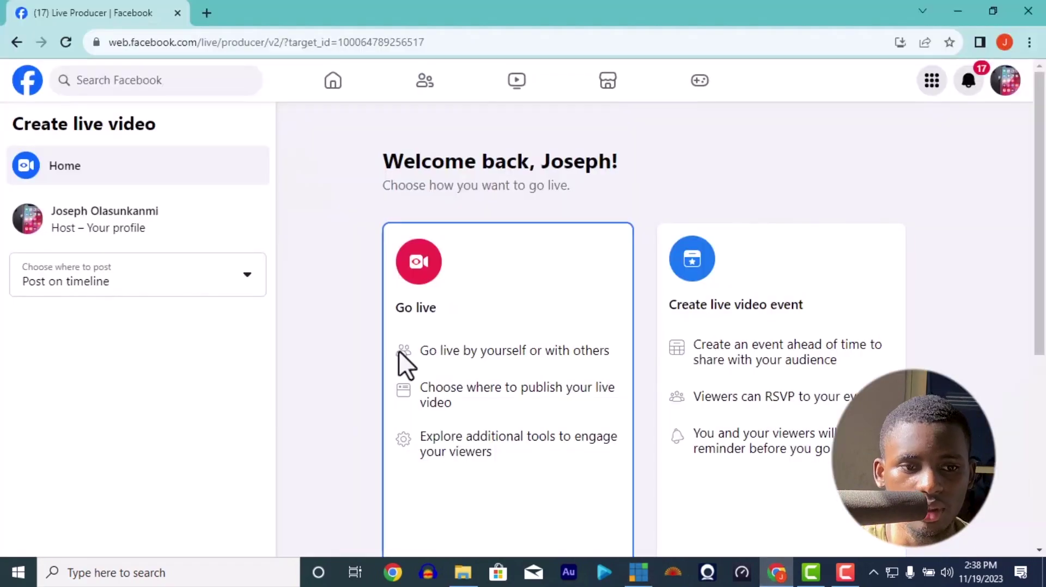
Begin Facebook's Go live setup, open YouTube in a new tab, and return to vMix
{"action": "scroll", "coordinate": [404, 352], "scroll_direction": "down", "scroll_amount": 5}
{"action": "left_click", "coordinate": [487, 266]}
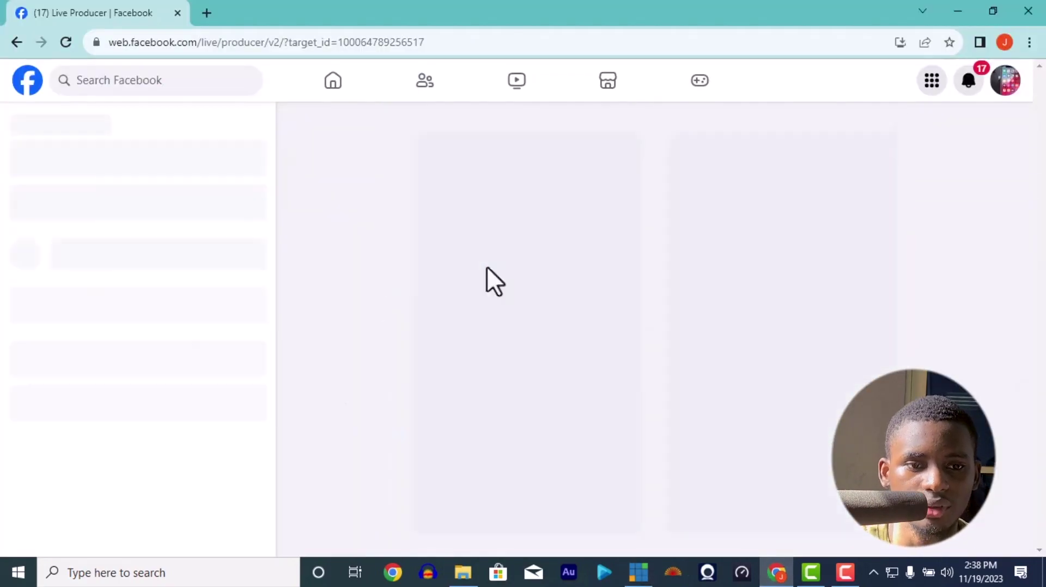
{"action": "left_click", "coordinate": [206, 13]}
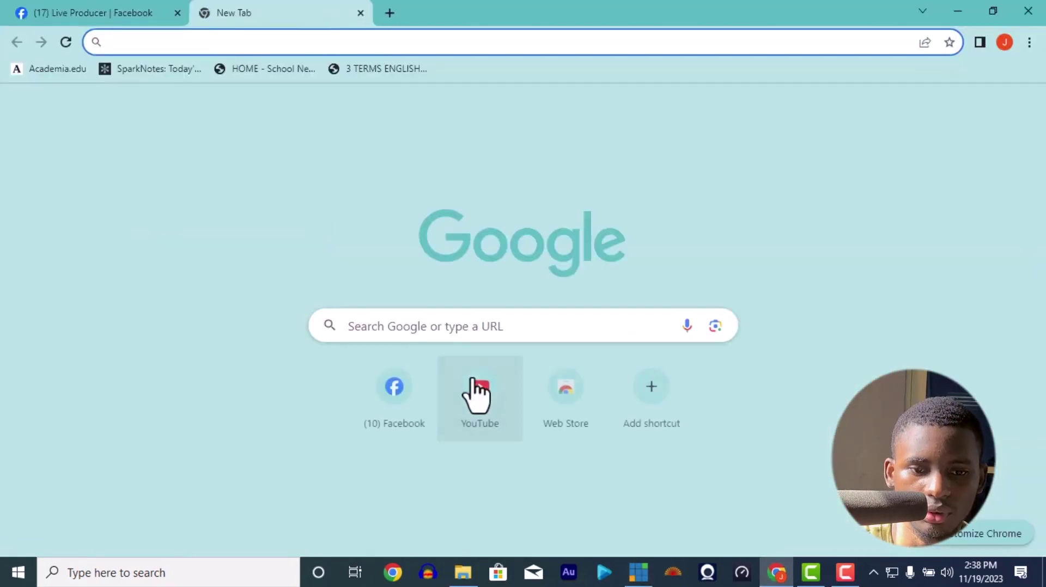
{"action": "left_click", "coordinate": [476, 393]}
{"action": "left_click", "coordinate": [638, 572]}
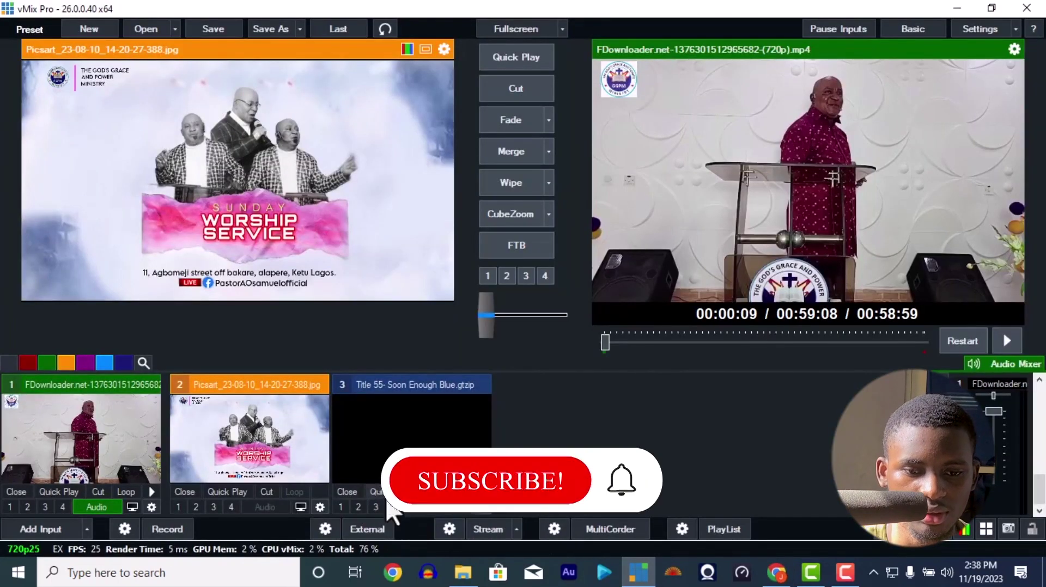
Close the Title 55 and worship service image inputs in vMix, then bring up YouTube
{"action": "left_click", "coordinate": [347, 492]}
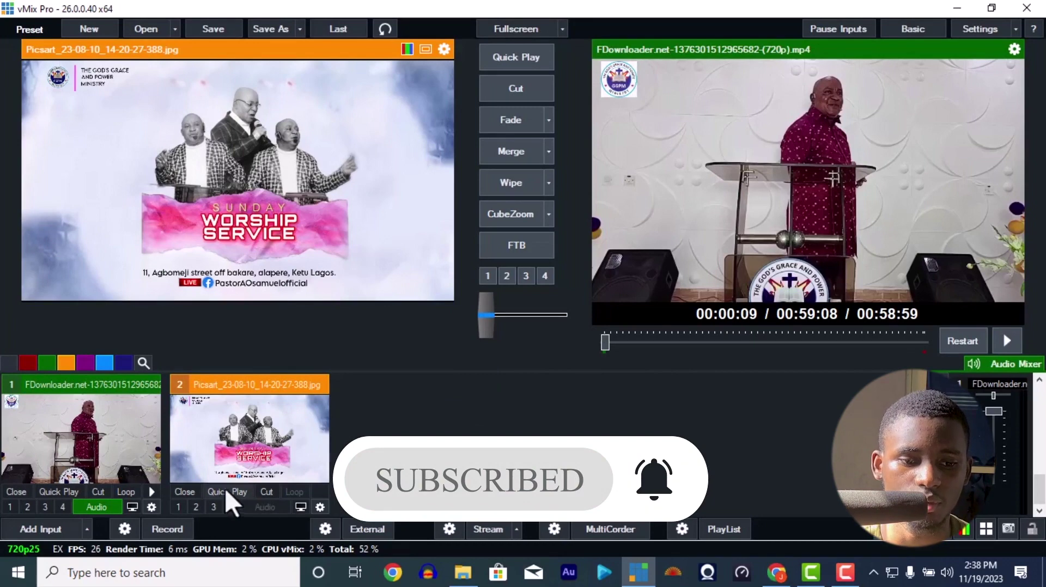
{"action": "left_click", "coordinate": [190, 488]}
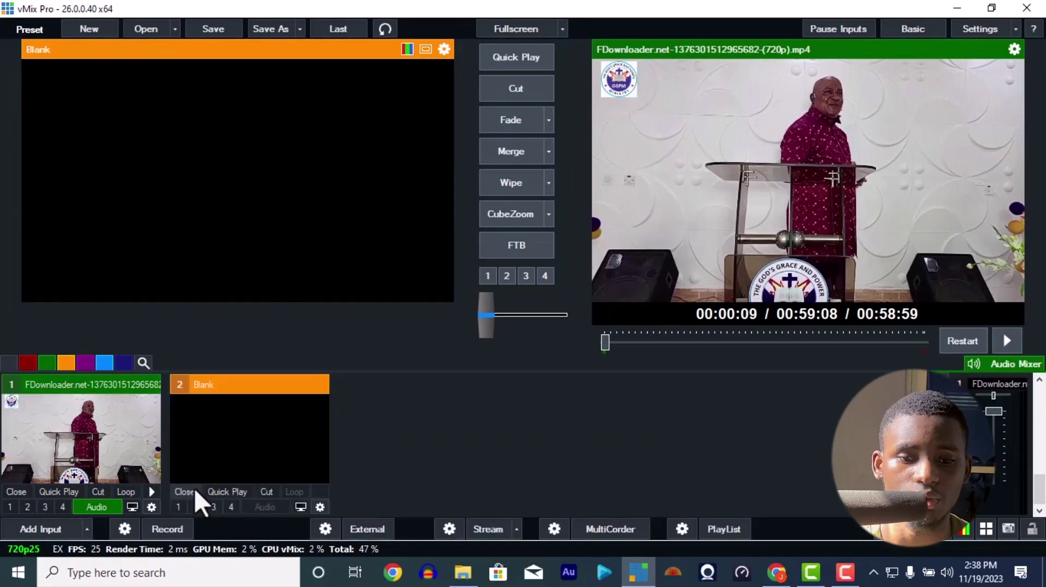
{"action": "left_click", "coordinate": [638, 571]}
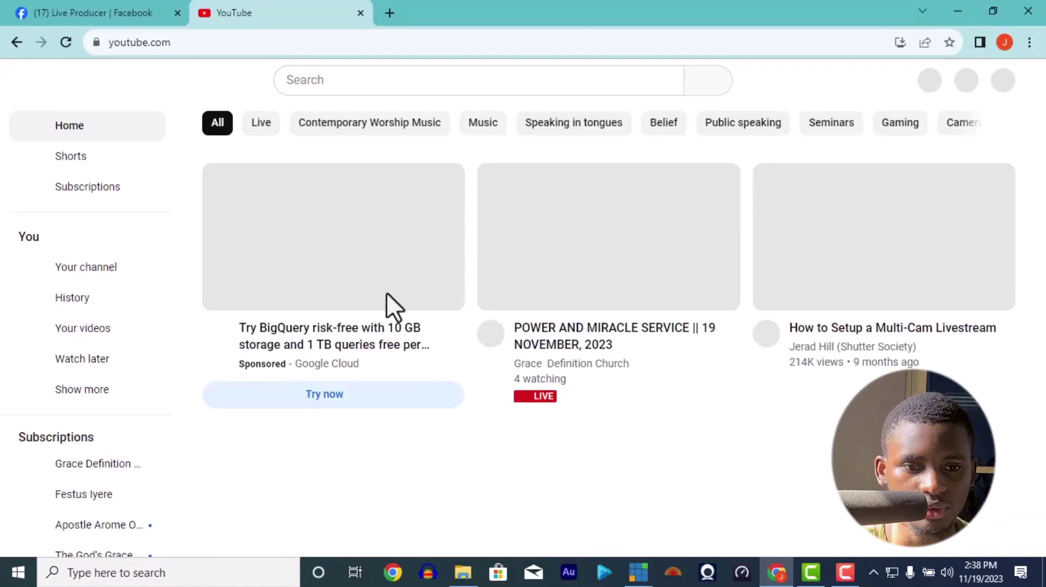
Start YouTube's Go live setup from the Create menu, then return to the Facebook tab
{"action": "left_click", "coordinate": [917, 81]}
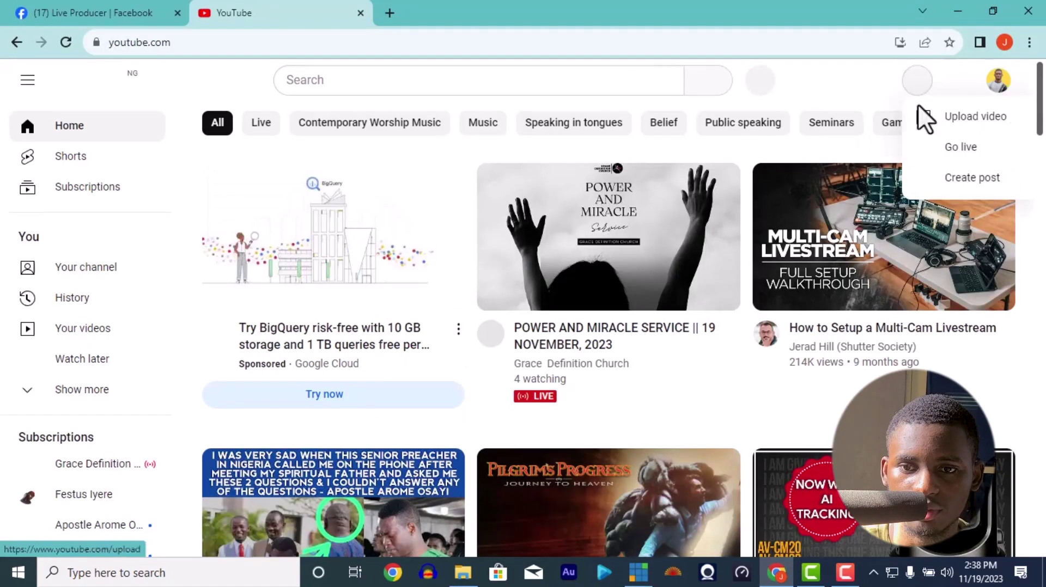
{"action": "left_click", "coordinate": [927, 147]}
{"action": "left_click", "coordinate": [132, 11]}
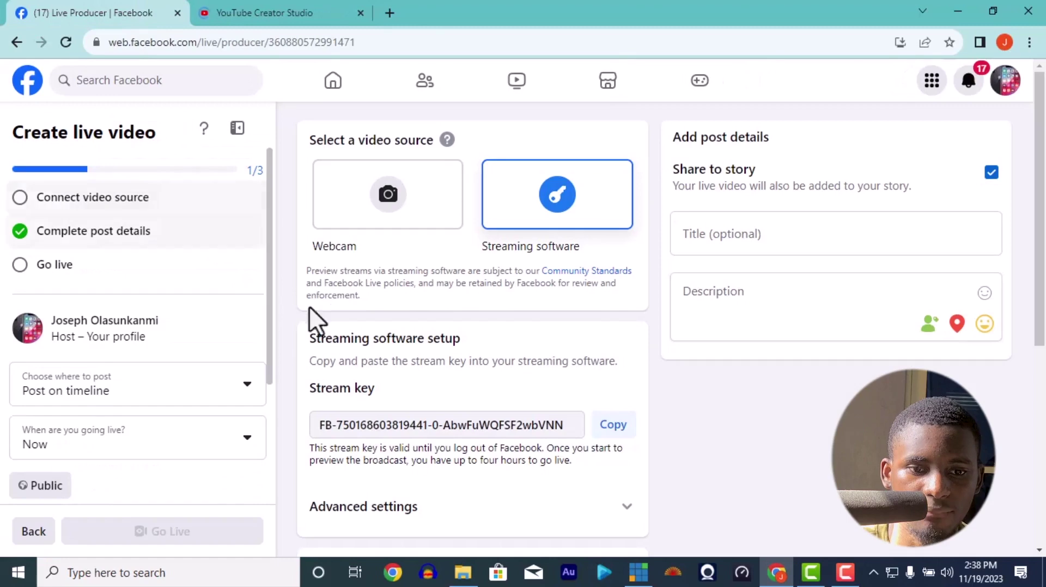
Title the Facebook post 'Bla Bla BLa', describe it 'Bla Bla Bla', and use Streaming software
{"action": "left_click", "coordinate": [720, 238]}
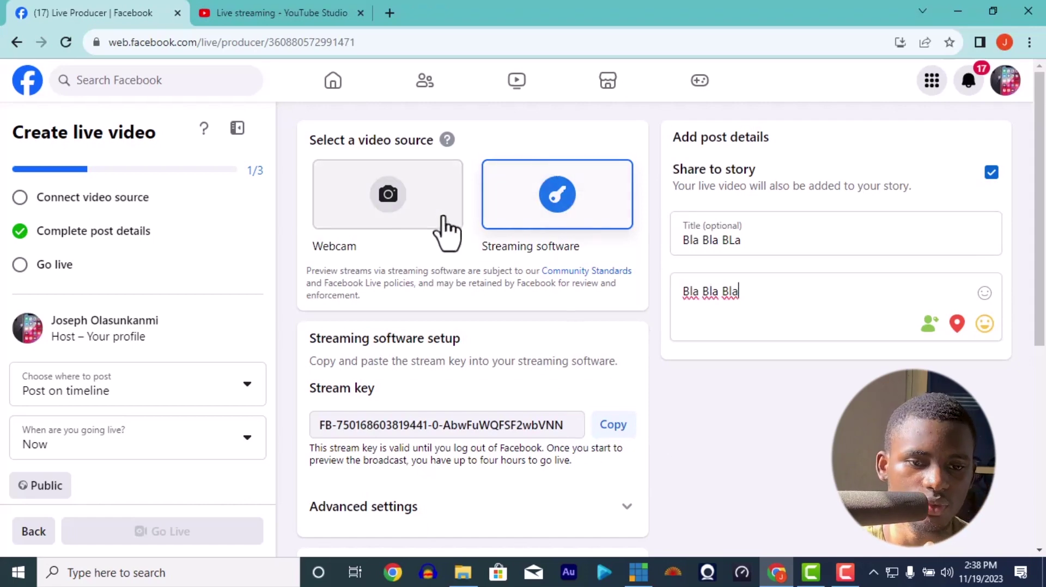
{"action": "left_click", "coordinate": [406, 218]}
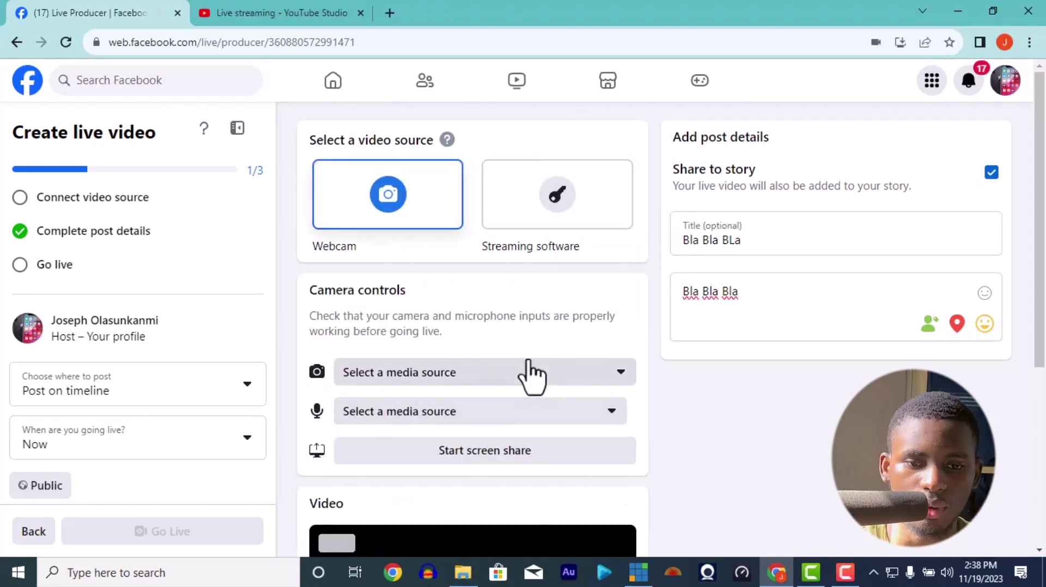
{"action": "left_click", "coordinate": [546, 200]}
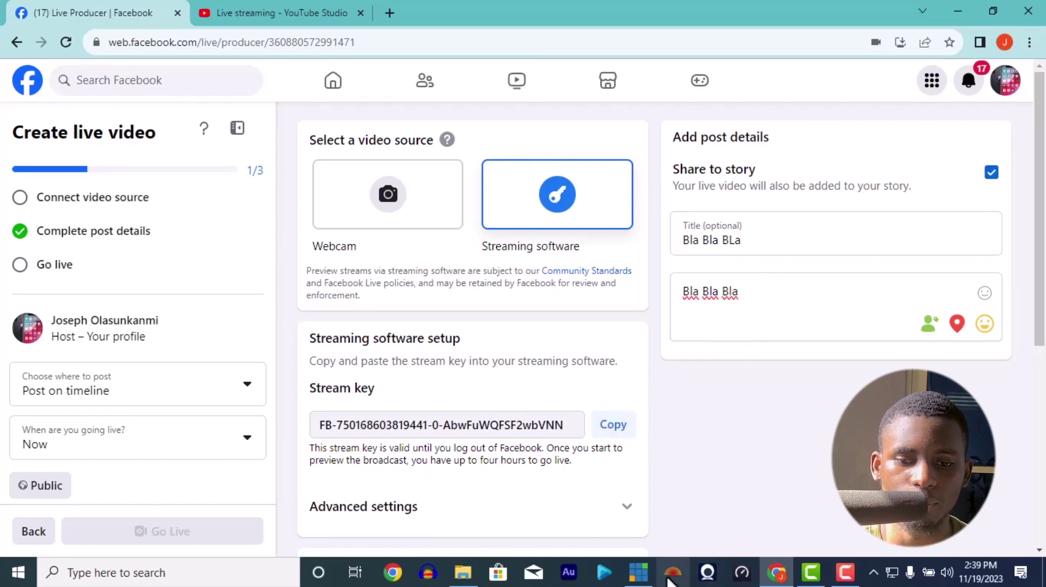
Replace the old vMix stream key with the new Facebook stream key
{"action": "left_click", "coordinate": [638, 572]}
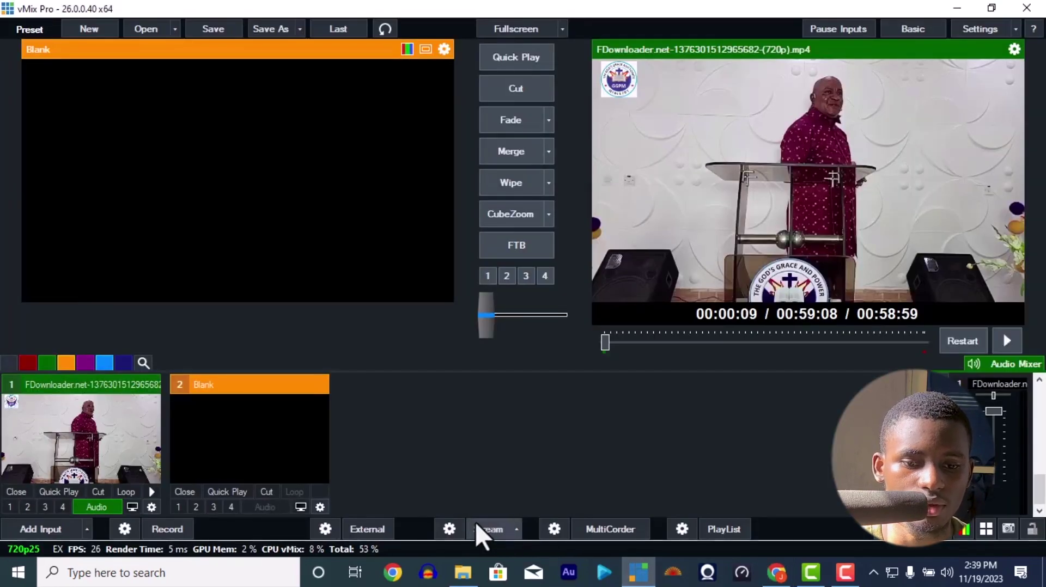
{"action": "left_click", "coordinate": [449, 528]}
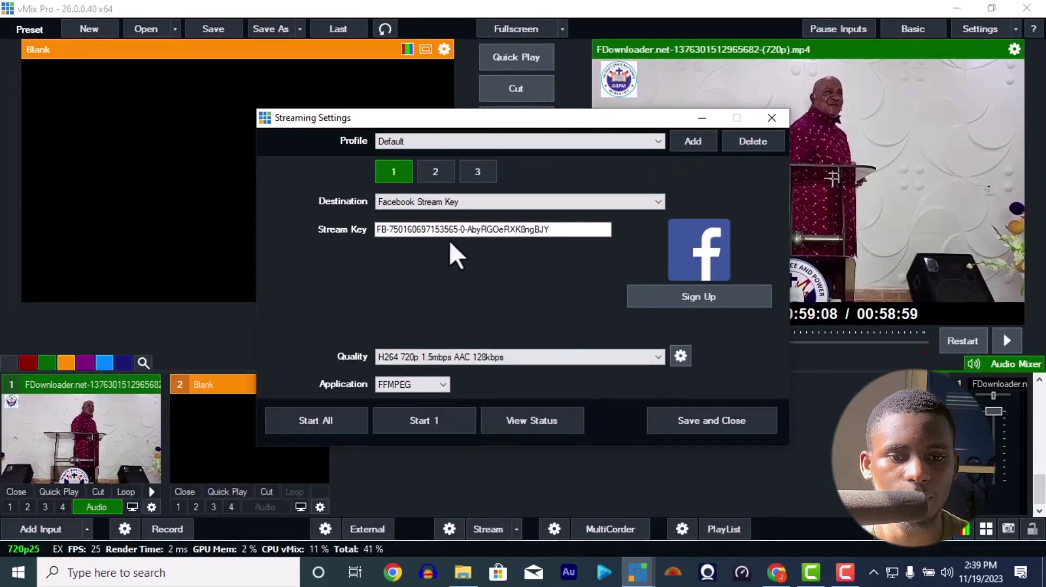
{"action": "double_click", "coordinate": [455, 228]}
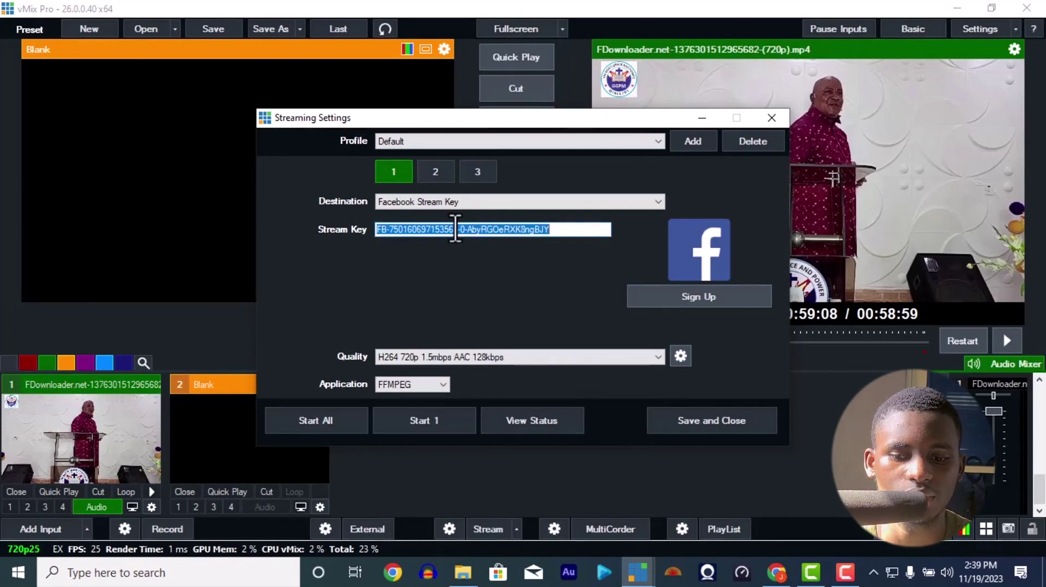
{"action": "key", "text": "BackSpace"}
{"action": "key", "text": "ctrl+v"}
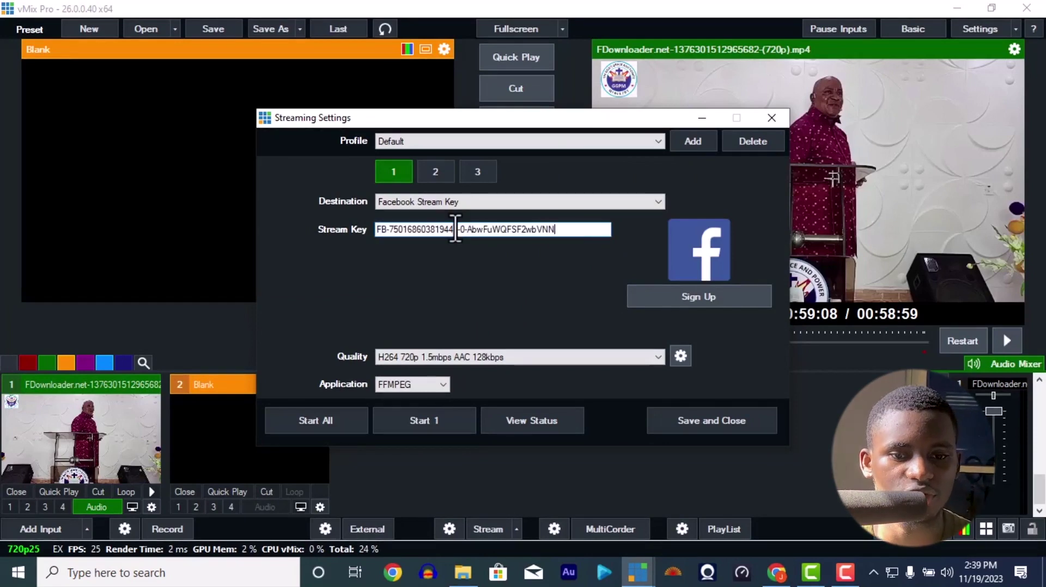
Choose the Facebook H264 720p 1.5mbps AAC 128kbps quality preset, then return to the browser
{"action": "left_click", "coordinate": [486, 355]}
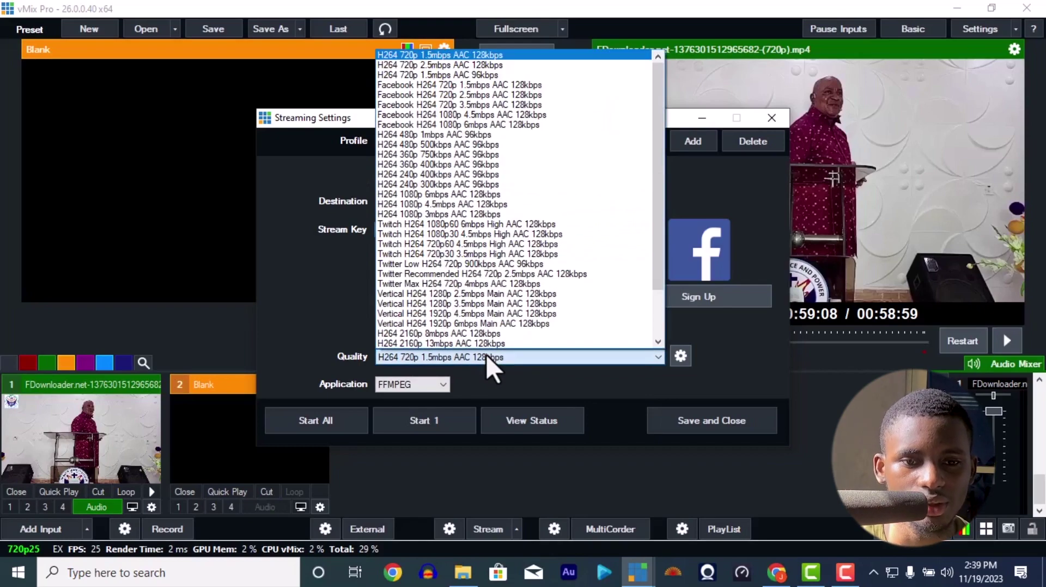
{"action": "left_click", "coordinate": [498, 86]}
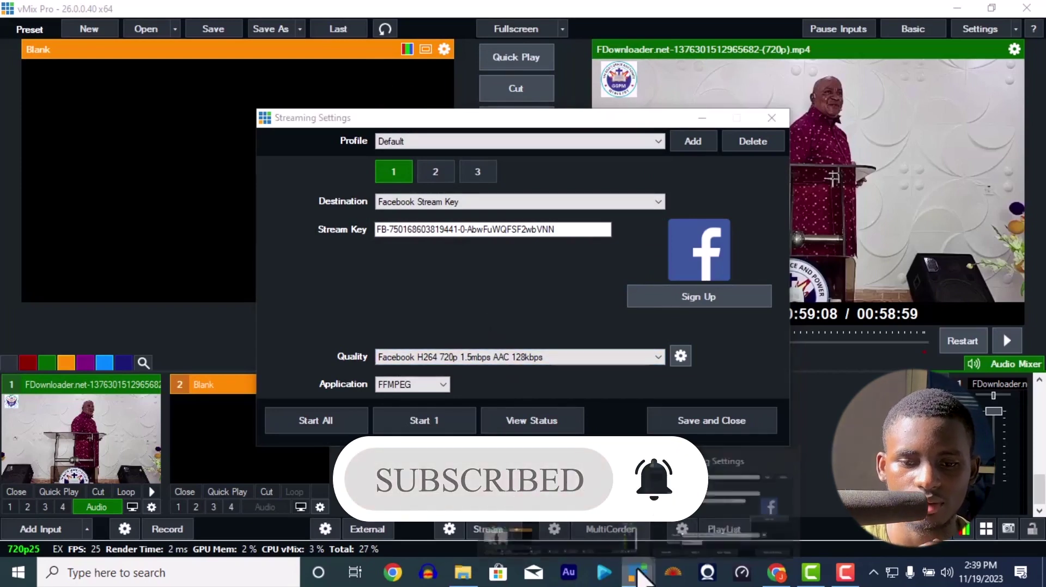
{"action": "left_click", "coordinate": [776, 572]}
Open the livestream's edit settings in YouTube Studio and keep visibility Private
{"action": "left_click", "coordinate": [289, 8]}
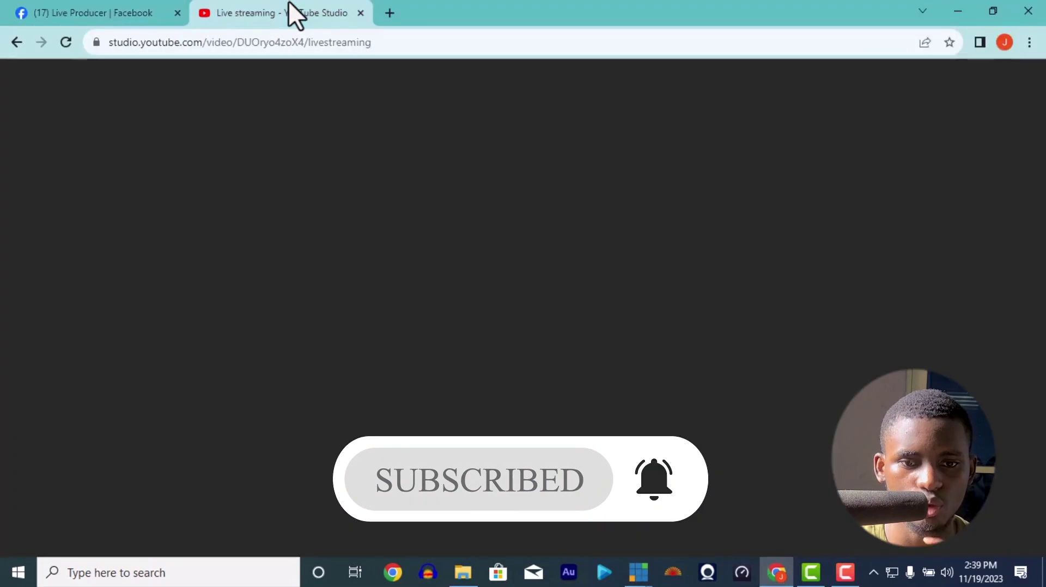
{"action": "left_click", "coordinate": [975, 164]}
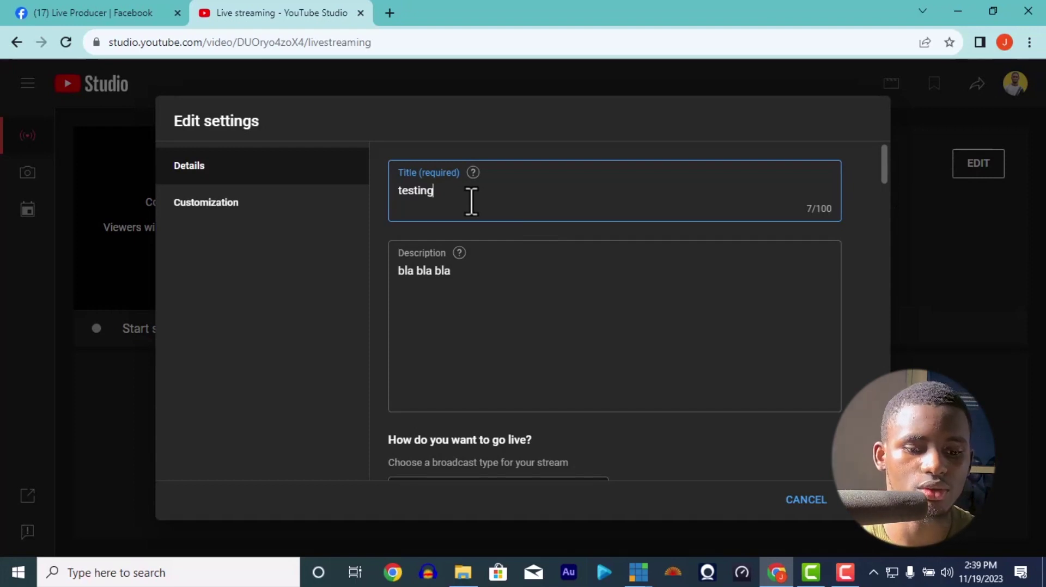
{"action": "scroll", "coordinate": [533, 313], "scroll_direction": "down", "scroll_amount": 4}
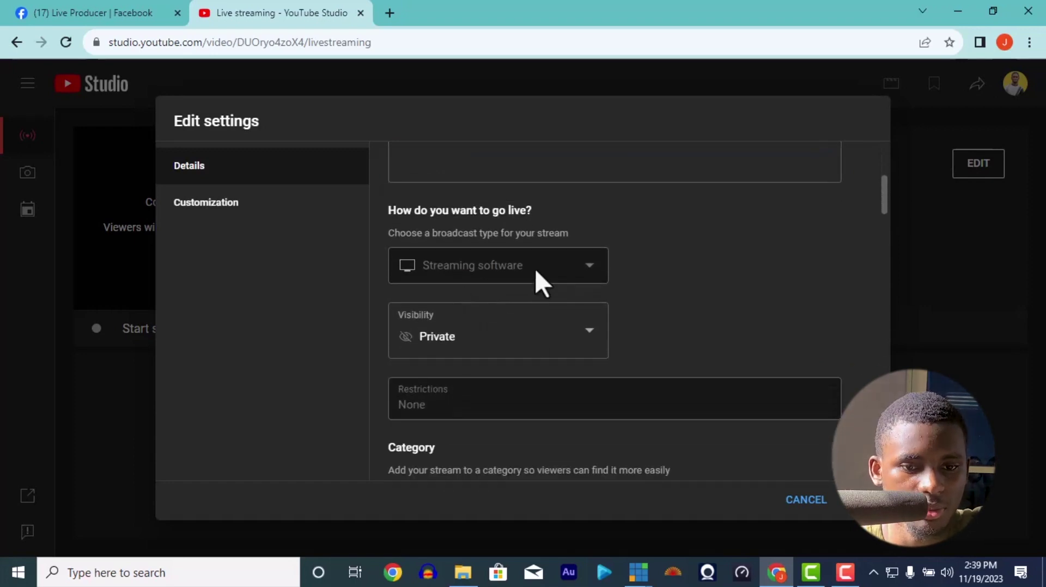
{"action": "left_click", "coordinate": [587, 349]}
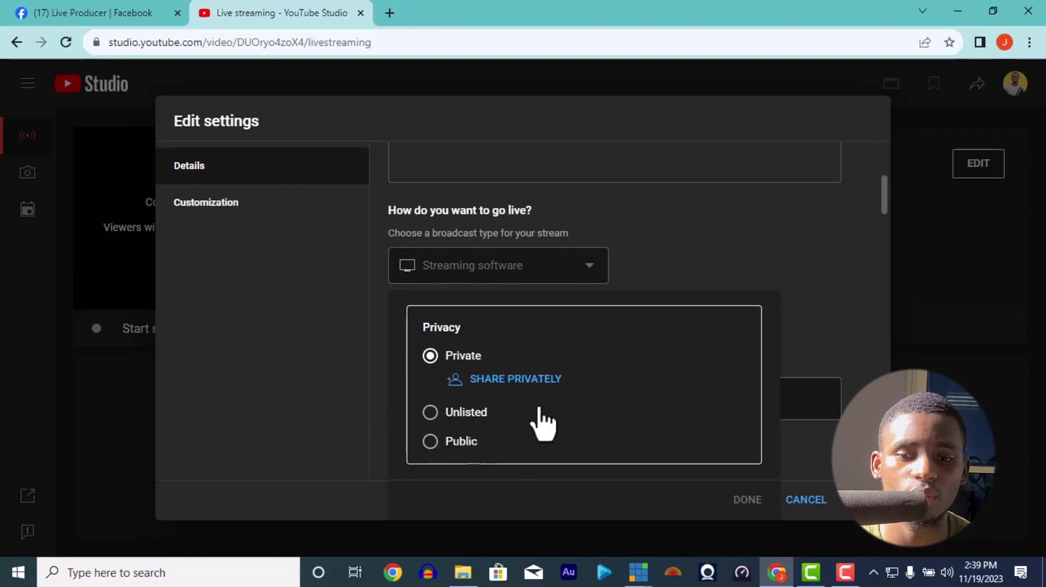
{"action": "left_click", "coordinate": [812, 309]}
Check the Nonprofits & Activism category and look over the thumbnail options without changes
{"action": "scroll", "coordinate": [613, 411], "scroll_direction": "down", "scroll_amount": 4}
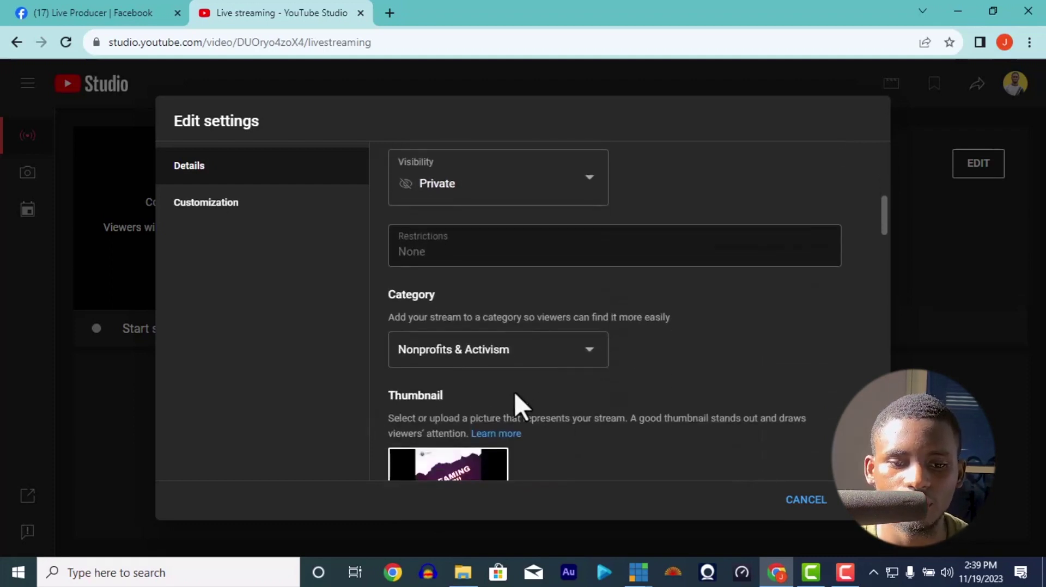
{"action": "scroll", "coordinate": [455, 392], "scroll_direction": "down", "scroll_amount": 2}
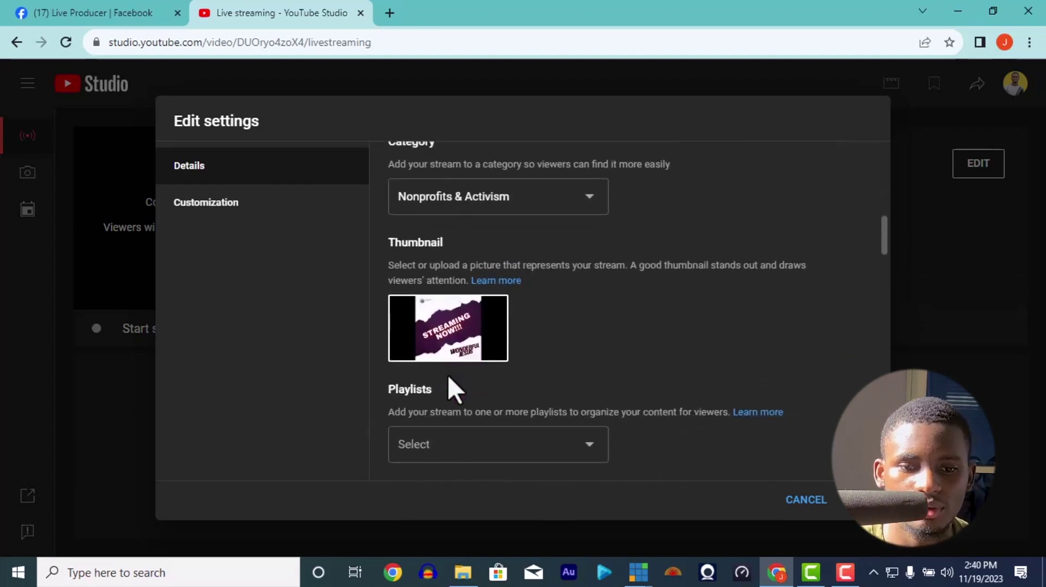
{"action": "left_click", "coordinate": [493, 338]}
{"action": "left_click", "coordinate": [523, 326]}
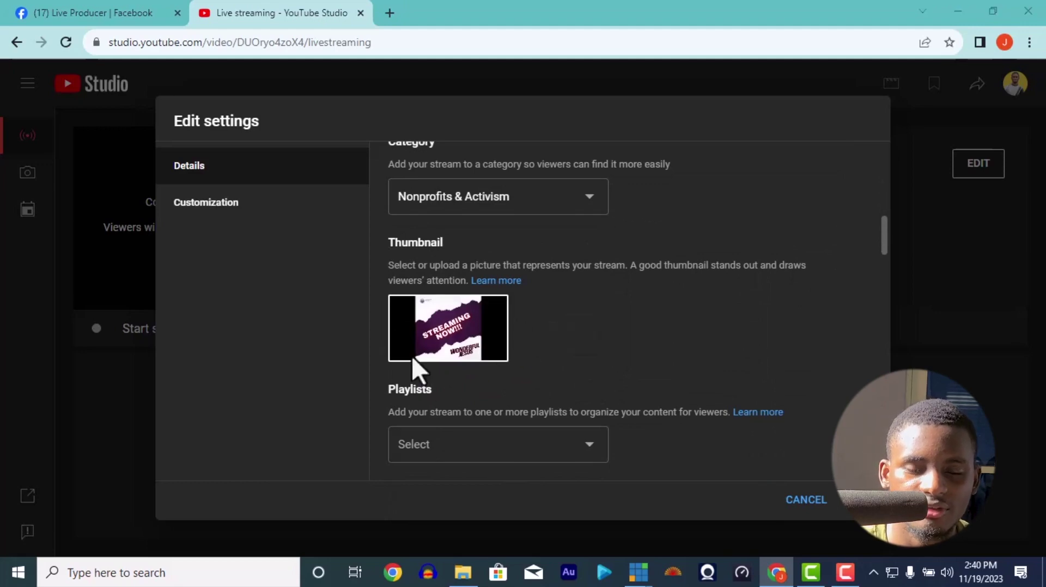
Upload Picsart_23-11-02_11-33-29-853, the Thanksgiving Service picture, as the stream thumbnail
{"action": "scroll", "coordinate": [316, 211], "scroll_direction": "down", "scroll_amount": 3}
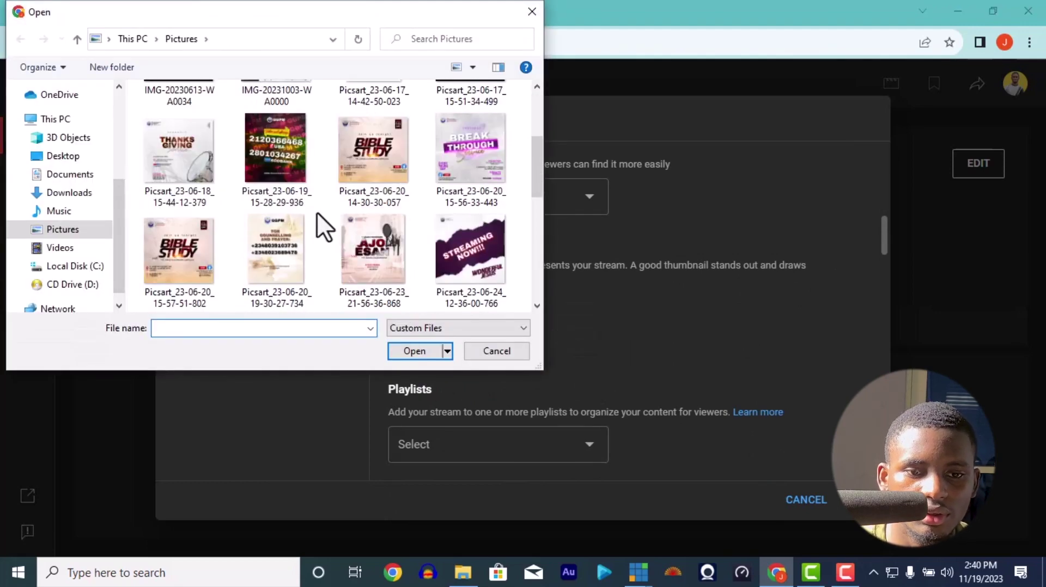
{"action": "scroll", "coordinate": [316, 212], "scroll_direction": "down", "scroll_amount": 5}
{"action": "scroll", "coordinate": [299, 201], "scroll_direction": "down", "scroll_amount": 3}
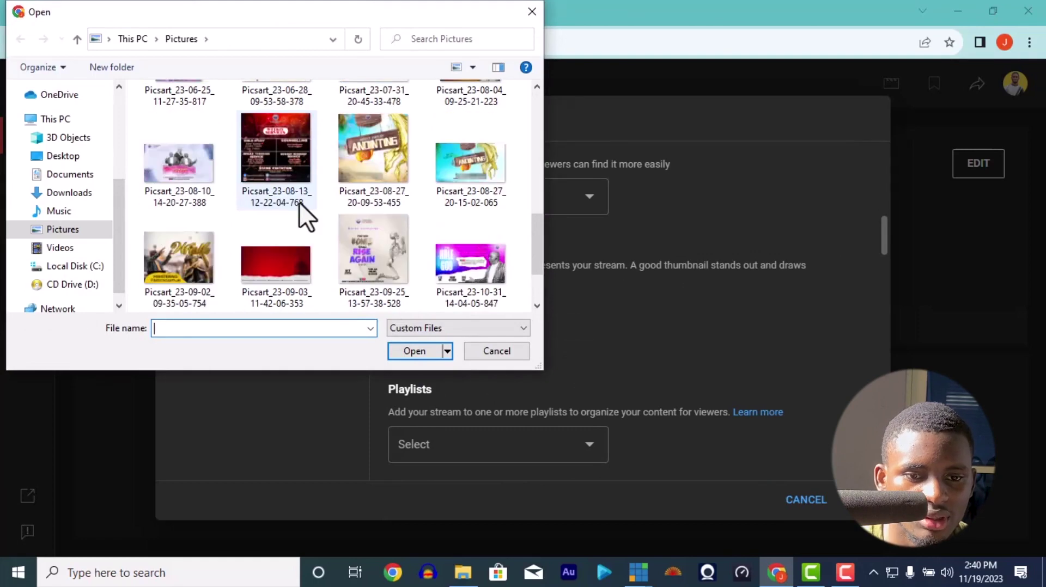
{"action": "scroll", "coordinate": [299, 202], "scroll_direction": "down", "scroll_amount": 2}
{"action": "scroll", "coordinate": [299, 202], "scroll_direction": "up", "scroll_amount": 7}
{"action": "scroll", "coordinate": [299, 201], "scroll_direction": "down", "scroll_amount": 8}
{"action": "left_click", "coordinate": [188, 255]}
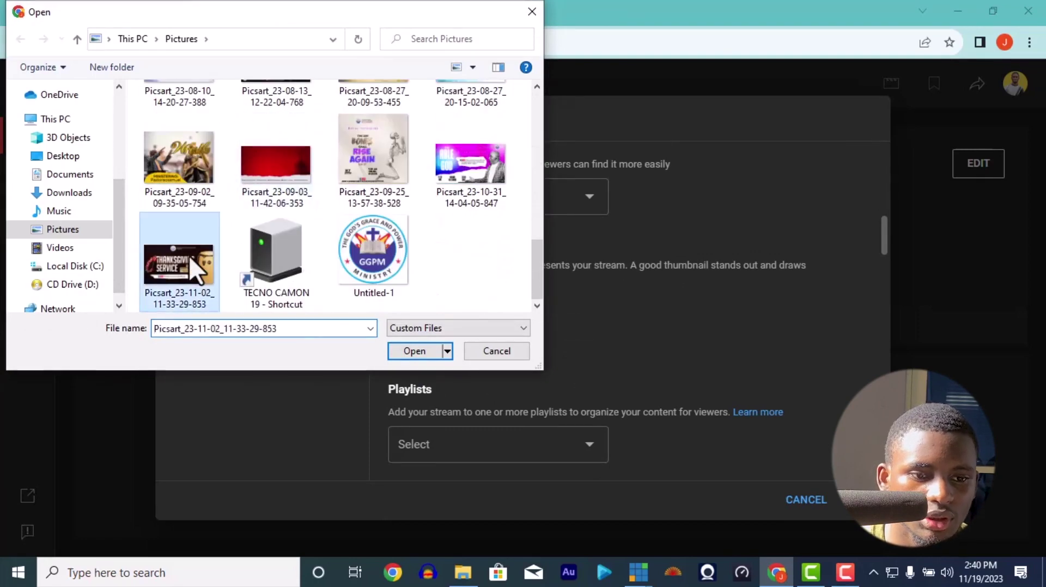
{"action": "left_click", "coordinate": [397, 344]}
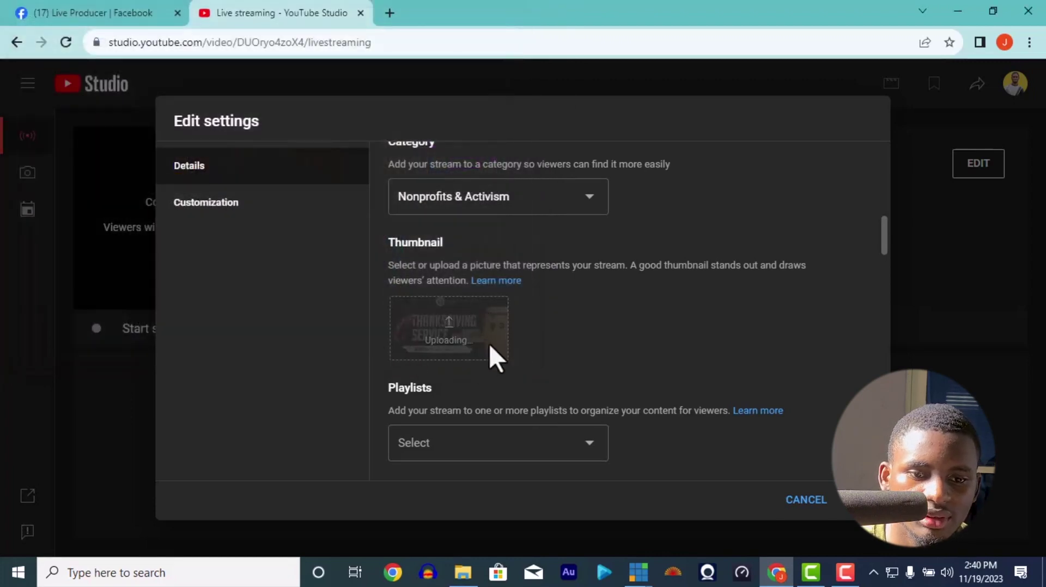
{"action": "scroll", "coordinate": [491, 345], "scroll_direction": "down", "scroll_amount": 1}
Remove the stream from the Vmix playlist and save the edited stream details
{"action": "left_click", "coordinate": [596, 365]}
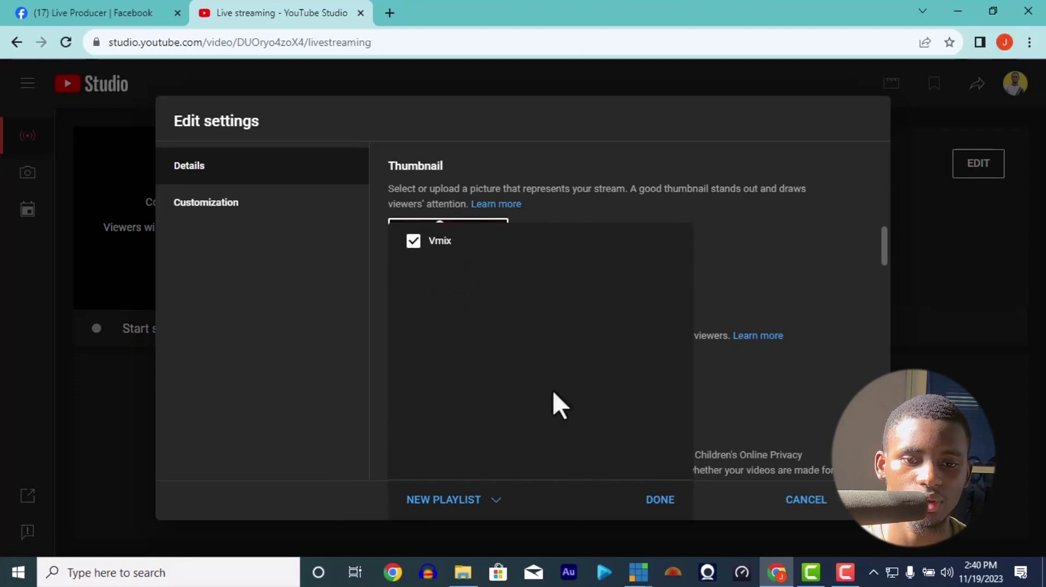
{"action": "left_click", "coordinate": [442, 245]}
{"action": "left_click", "coordinate": [656, 500]}
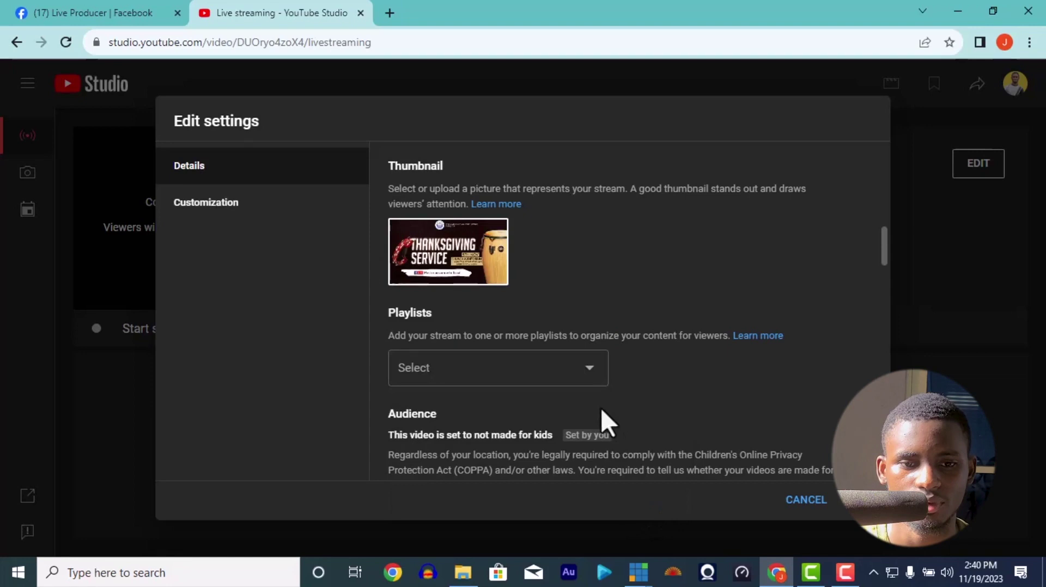
{"action": "scroll", "coordinate": [599, 405], "scroll_direction": "down", "scroll_amount": 4}
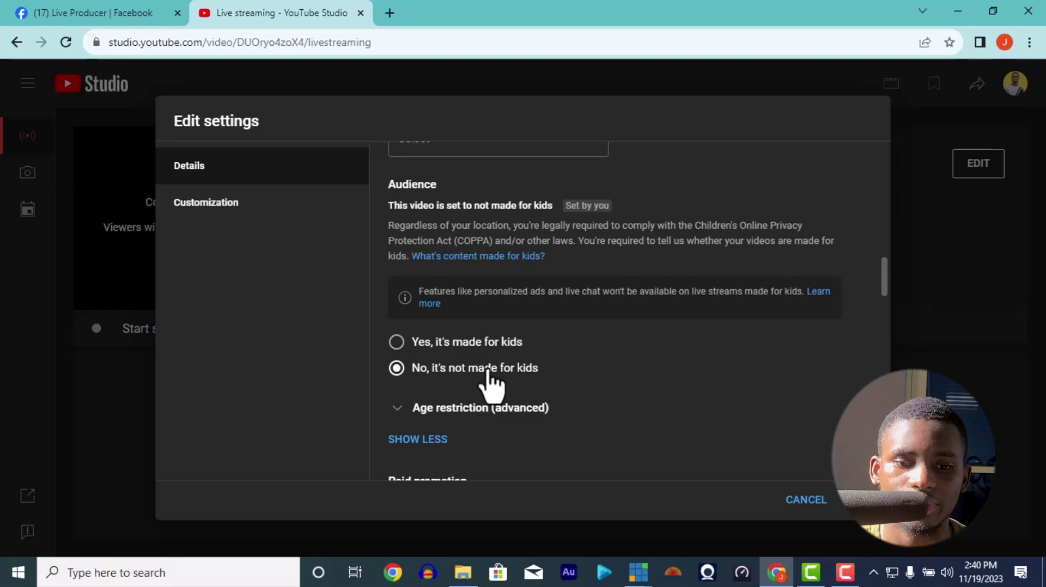
{"action": "scroll", "coordinate": [489, 375], "scroll_direction": "down", "scroll_amount": 6}
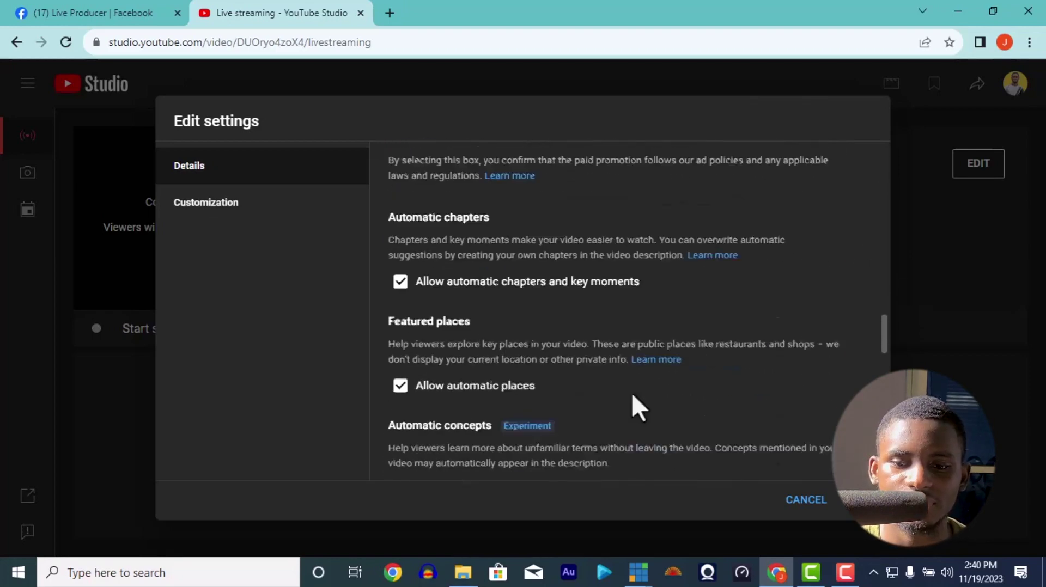
{"action": "scroll", "coordinate": [594, 364], "scroll_direction": "down", "scroll_amount": 2}
{"action": "left_click", "coordinate": [862, 500]}
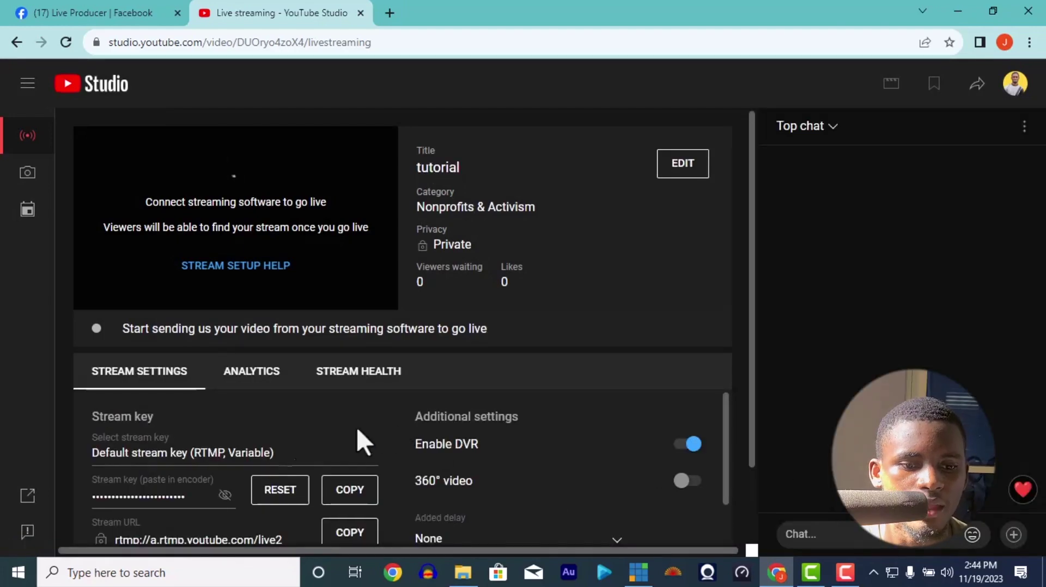
Copy the YouTube Studio stream key and switch over to vMix
{"action": "left_click", "coordinate": [84, 15]}
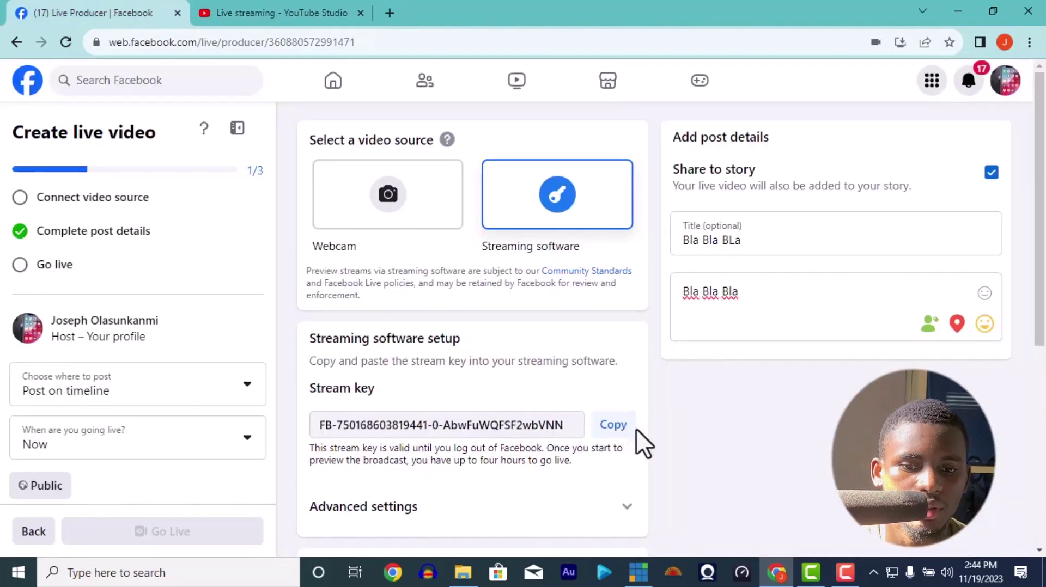
{"action": "left_click", "coordinate": [287, 12]}
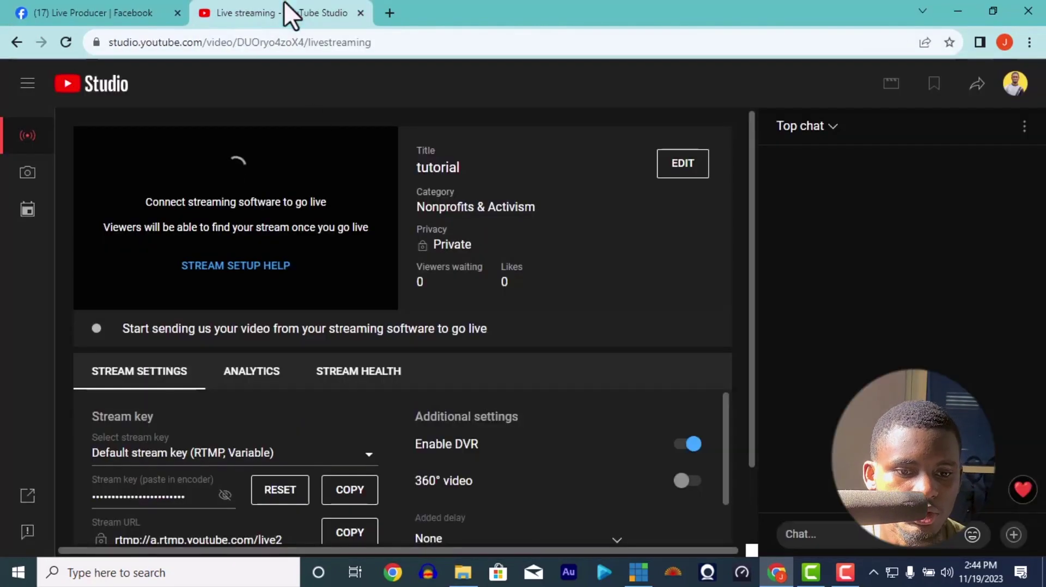
{"action": "left_click", "coordinate": [350, 500]}
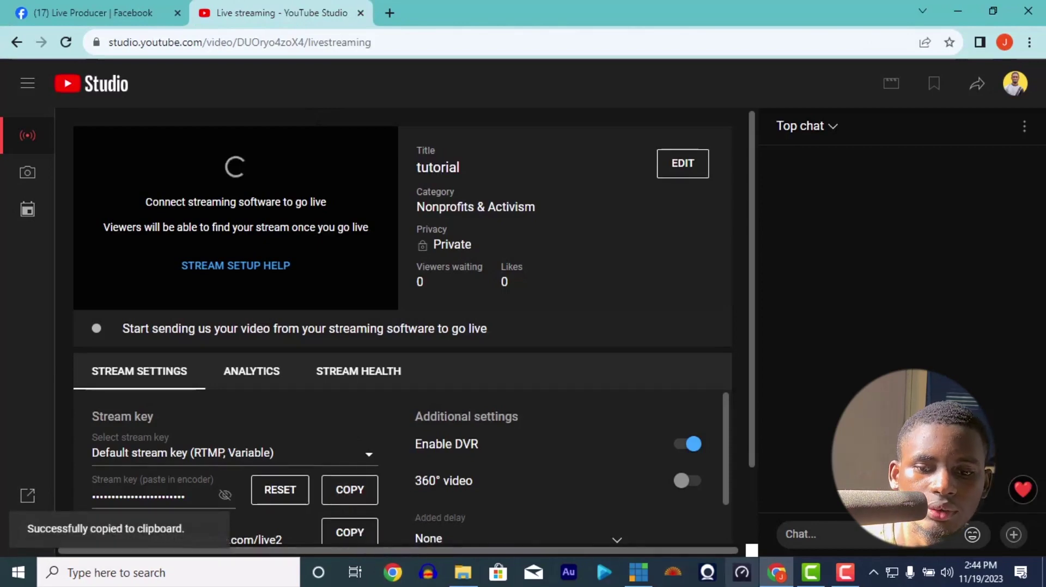
{"action": "left_click", "coordinate": [639, 572]}
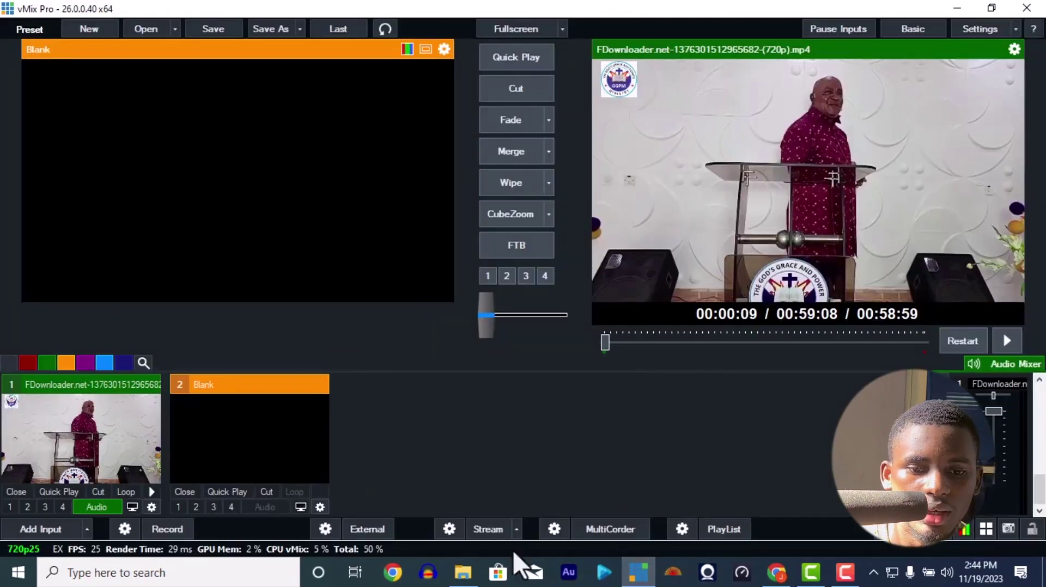
Set vMix's stream 2 destination to YouTube Live and clear its old stream key
{"action": "left_click", "coordinate": [449, 529]}
{"action": "left_click", "coordinate": [443, 174]}
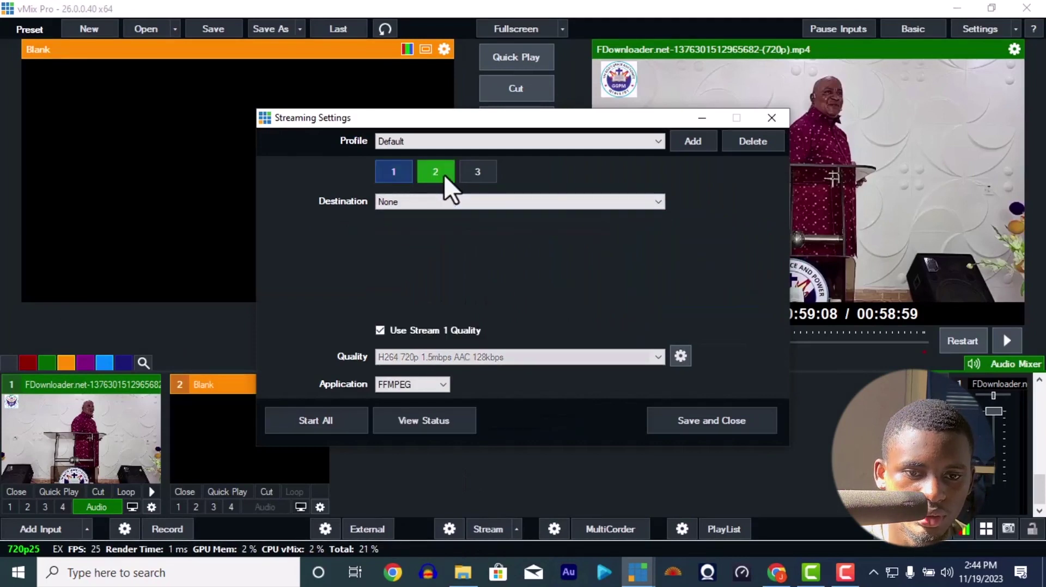
{"action": "left_click", "coordinate": [407, 175]}
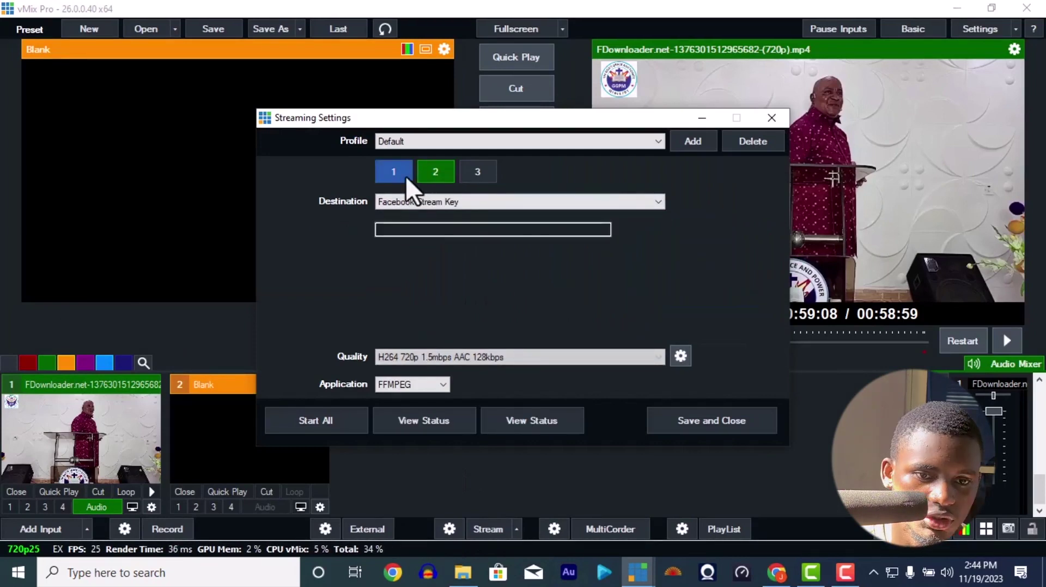
{"action": "left_click", "coordinate": [429, 175]}
{"action": "left_click", "coordinate": [443, 202]}
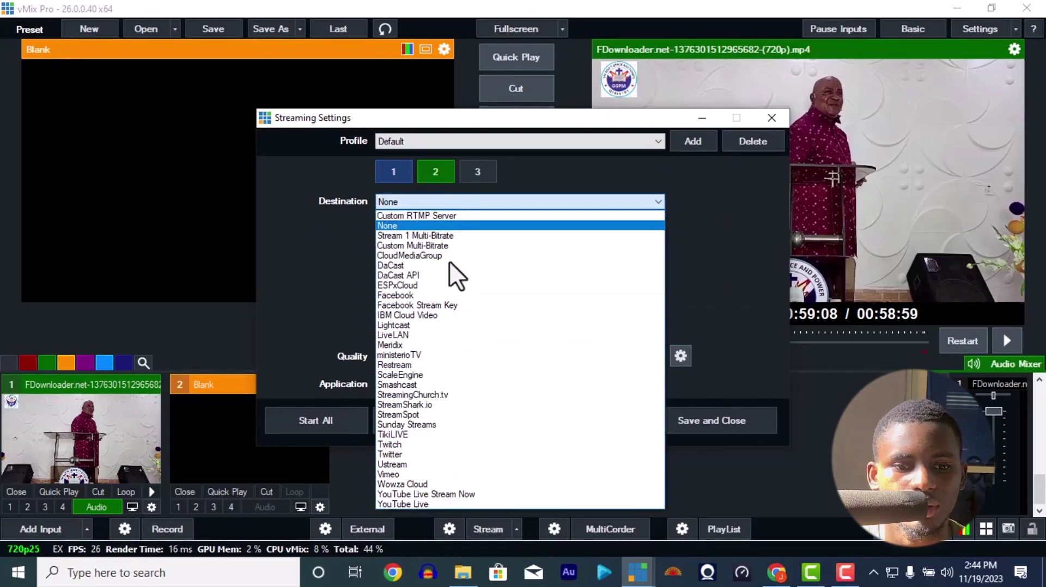
{"action": "left_click", "coordinate": [461, 503]}
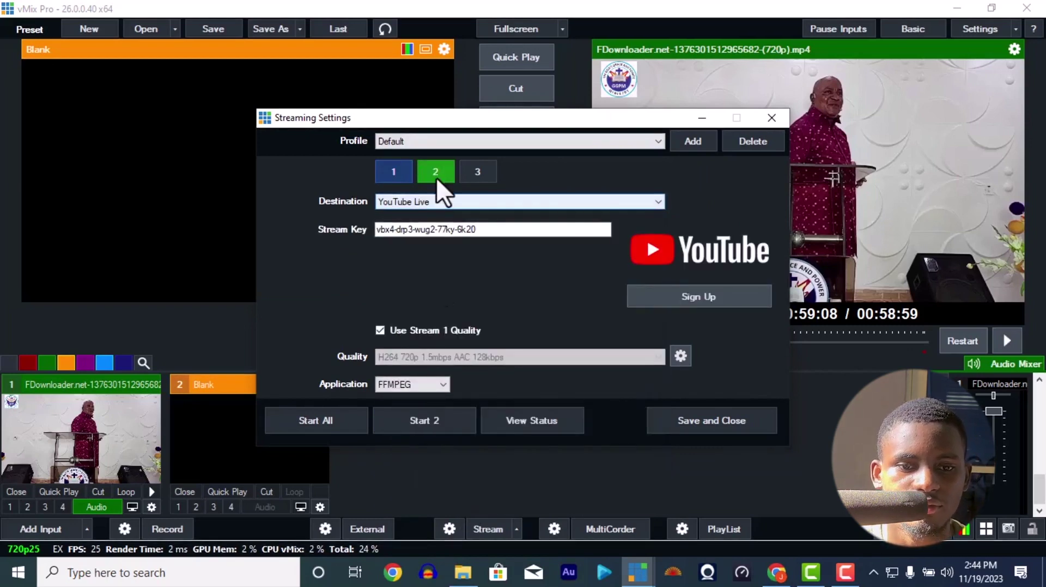
{"action": "left_click", "coordinate": [442, 203]}
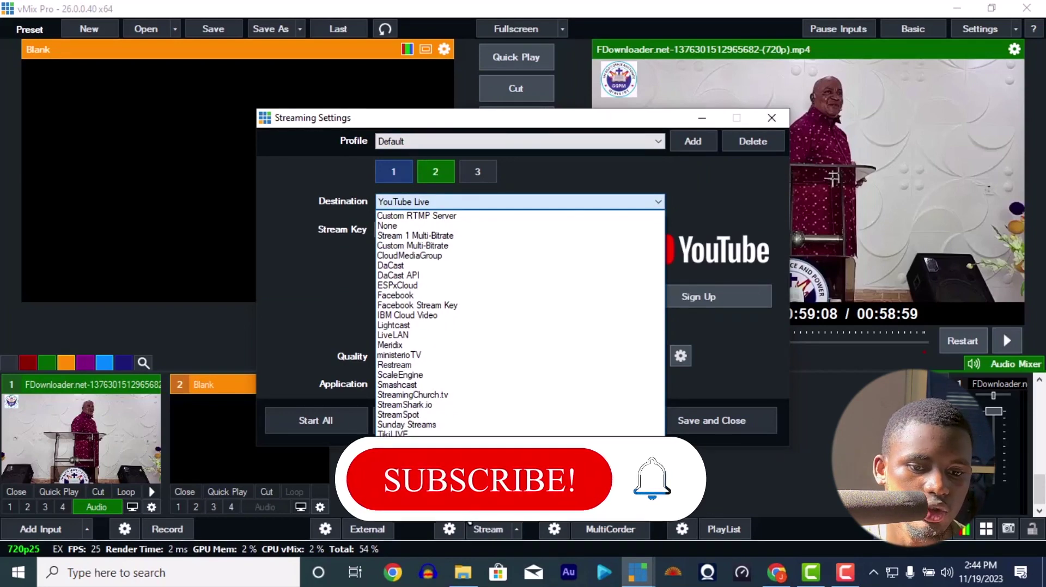
{"action": "left_click", "coordinate": [460, 503]}
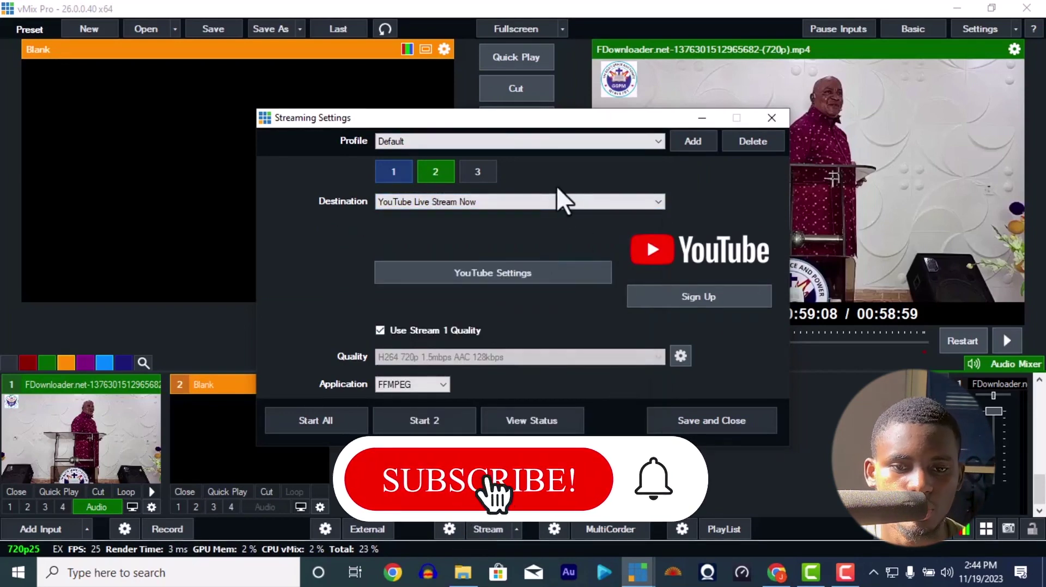
{"action": "left_click", "coordinate": [560, 202]}
{"action": "left_click", "coordinate": [480, 233]}
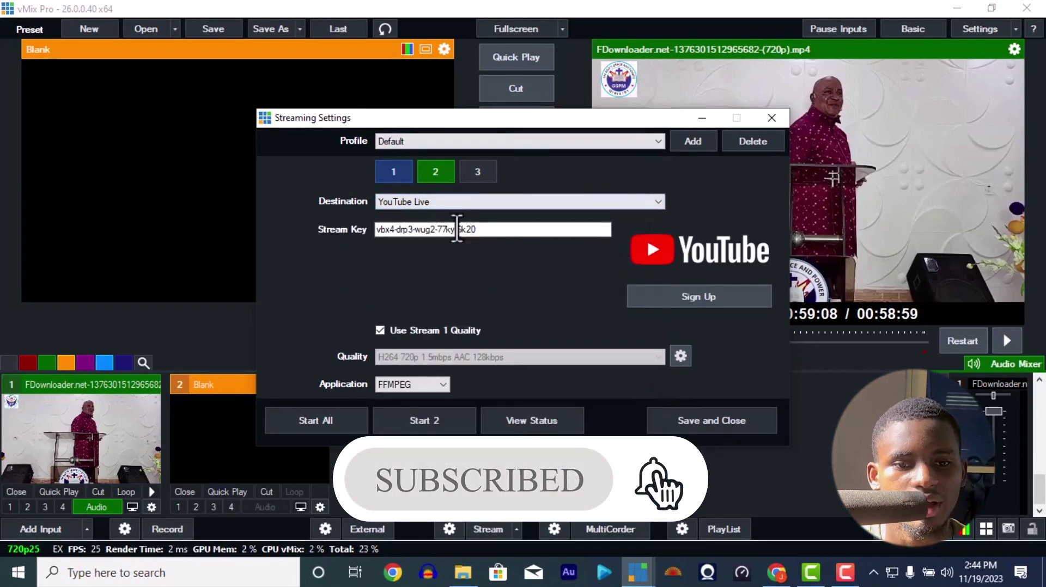
{"action": "key", "text": "ctrl+a"}
{"action": "key", "text": "BackSpace"}
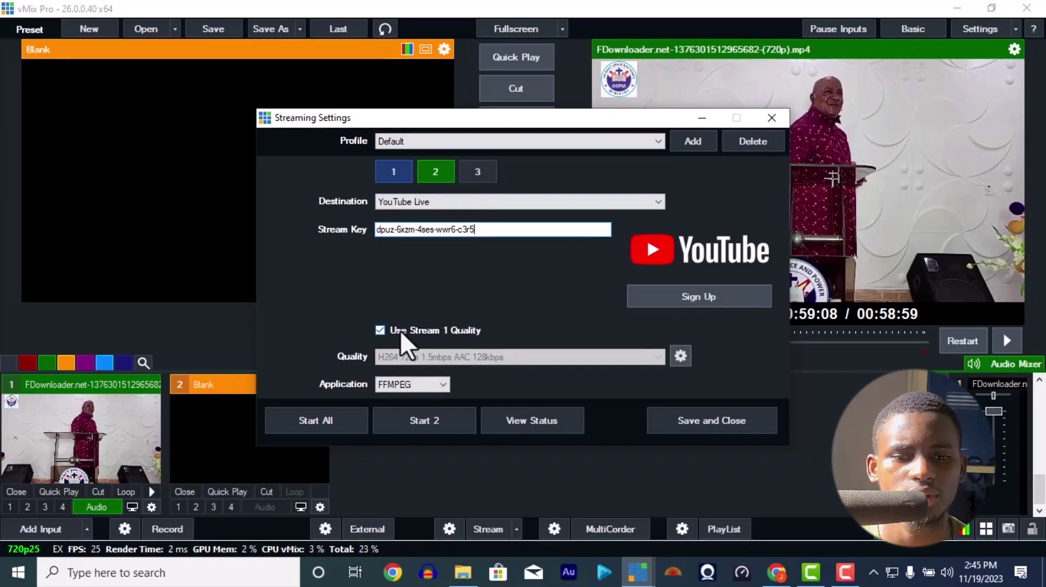
Confirm stream 1 targets Facebook and stream 2 YouTube, with stream 2 reusing stream 1's quality
{"action": "left_click", "coordinate": [395, 173]}
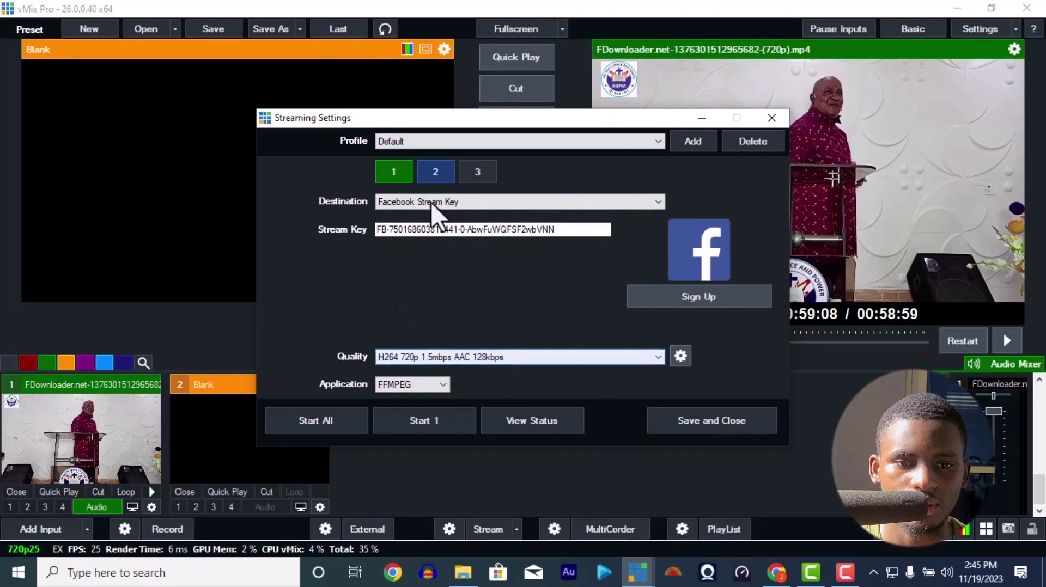
{"action": "left_click", "coordinate": [439, 173]}
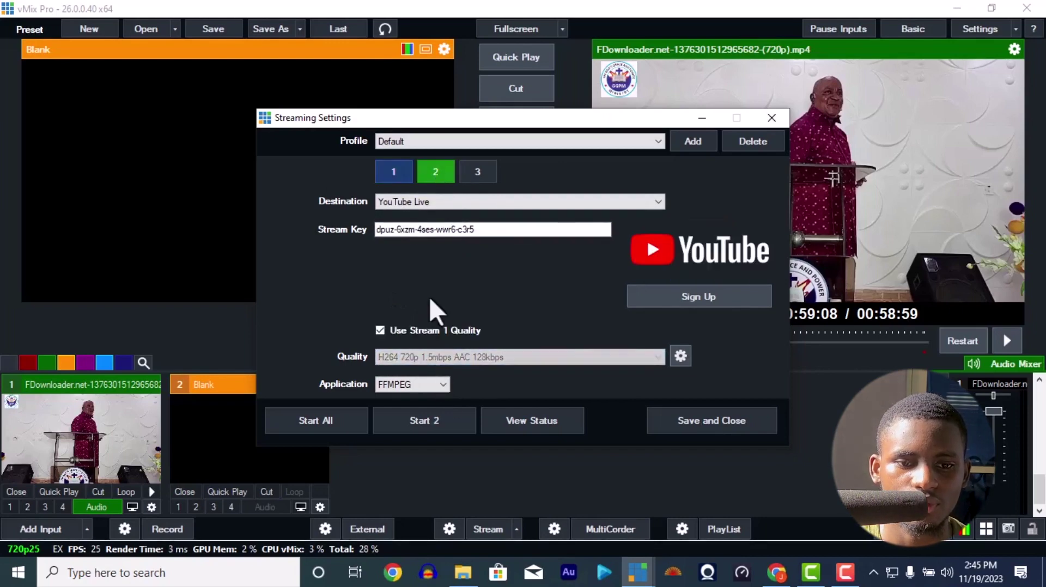
{"action": "left_click", "coordinate": [381, 331]}
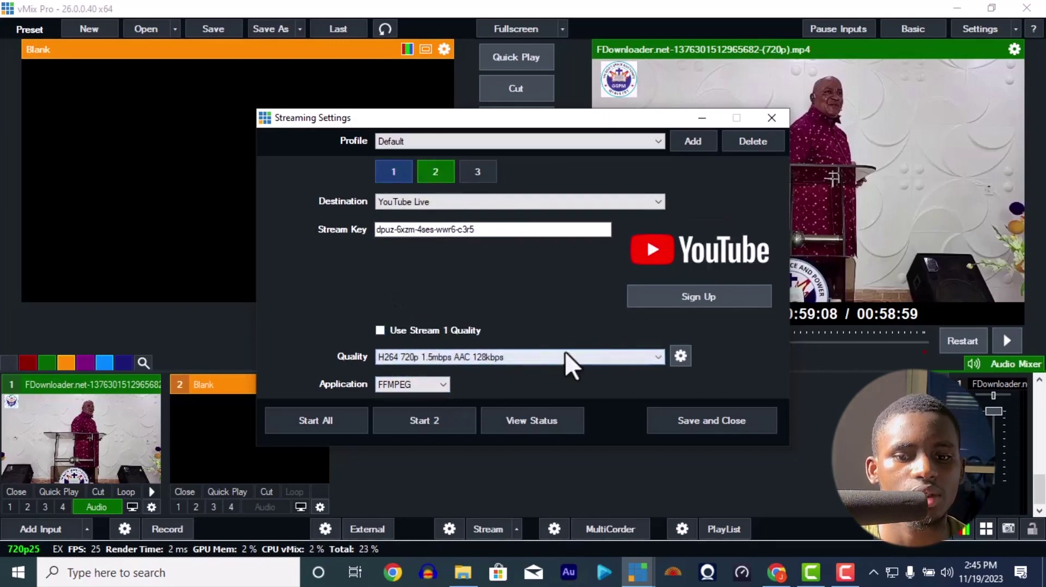
{"action": "left_click", "coordinate": [655, 362]}
{"action": "left_click", "coordinate": [655, 362]}
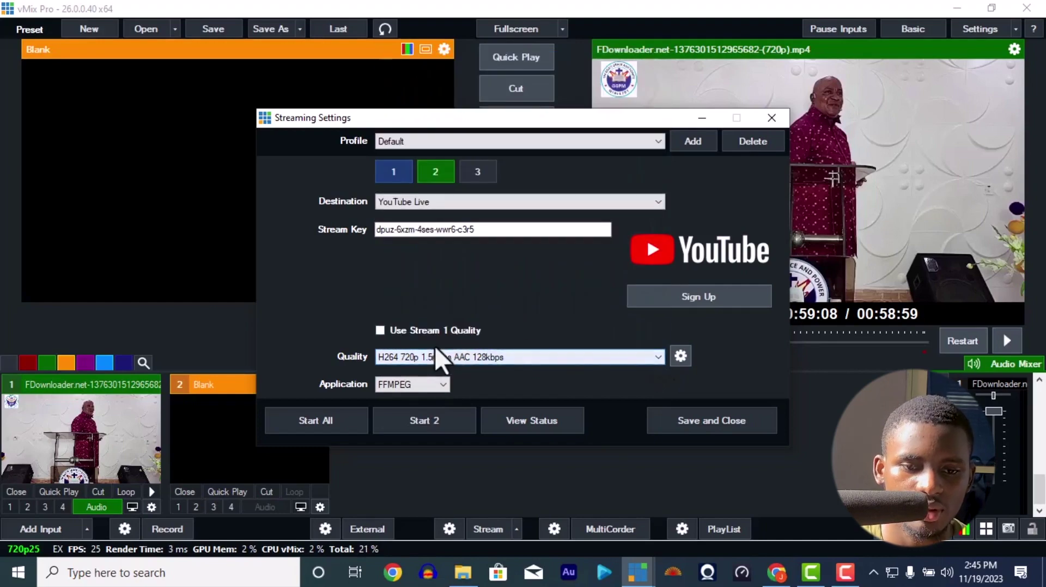
{"action": "left_click", "coordinate": [380, 331]}
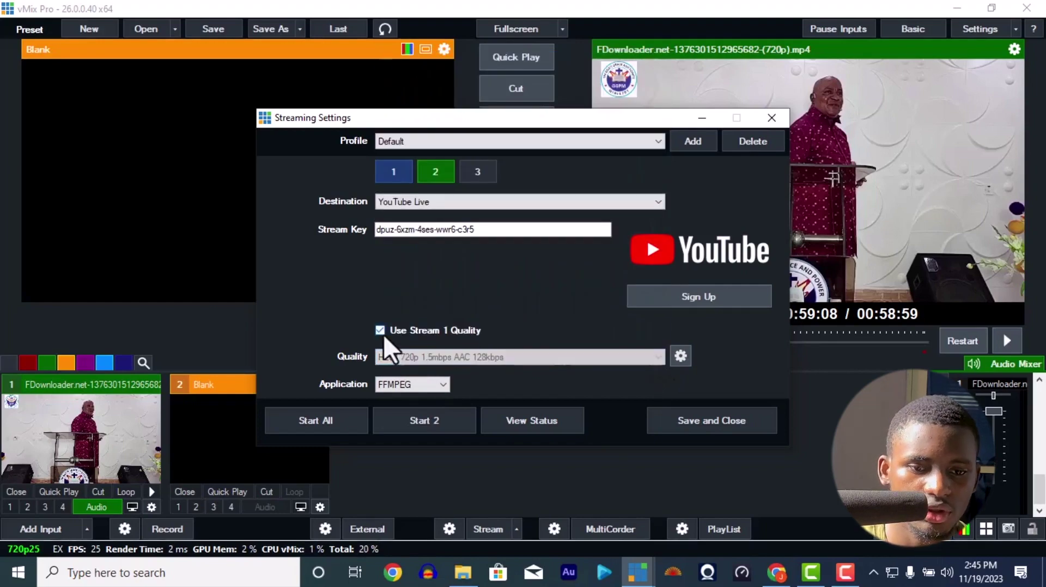
Bring up the destination choices for the third stream slot
{"action": "left_click", "coordinate": [387, 181]}
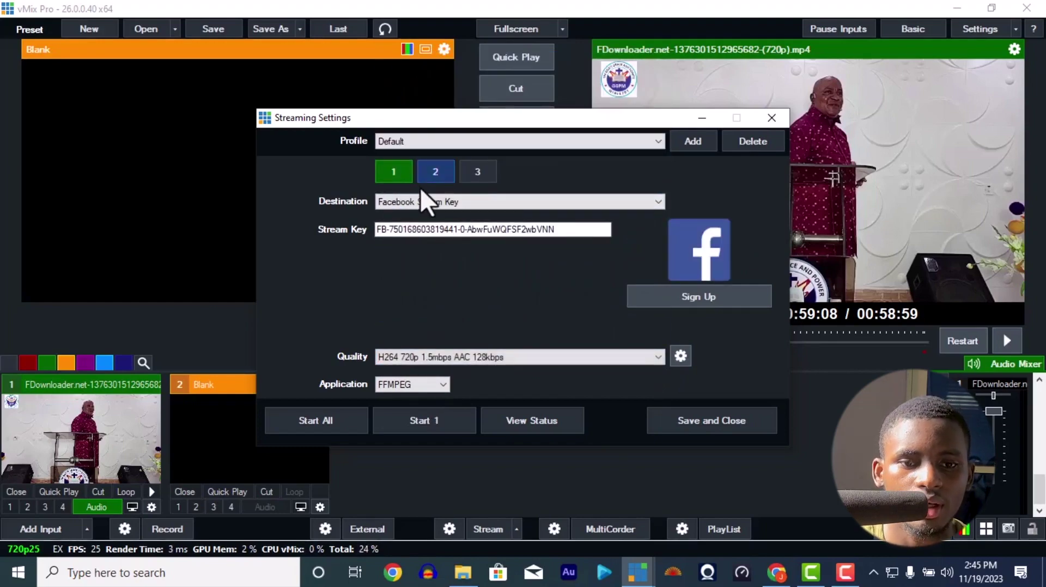
{"action": "left_click", "coordinate": [489, 172]}
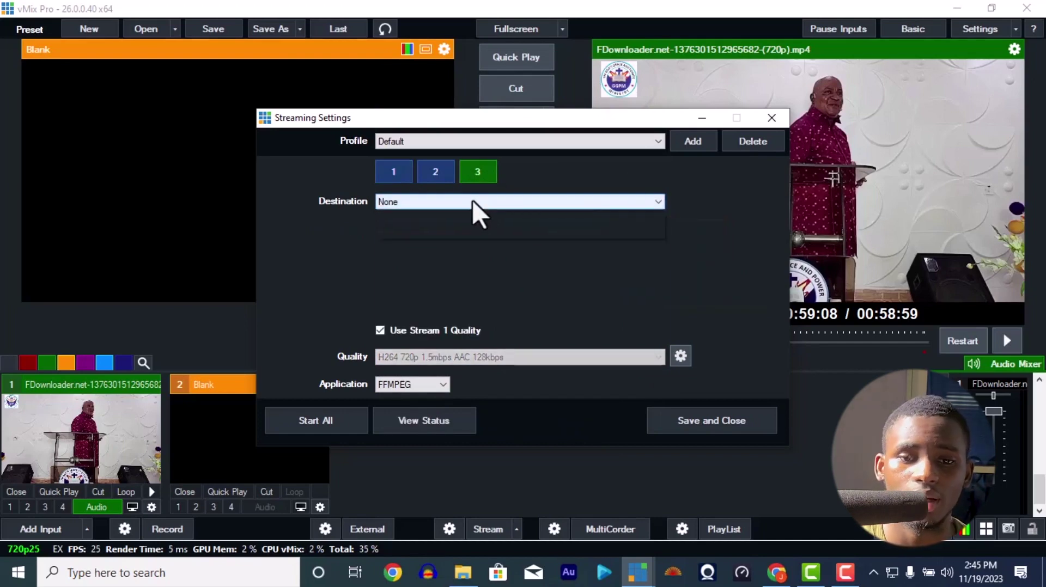
{"action": "left_click", "coordinate": [472, 202]}
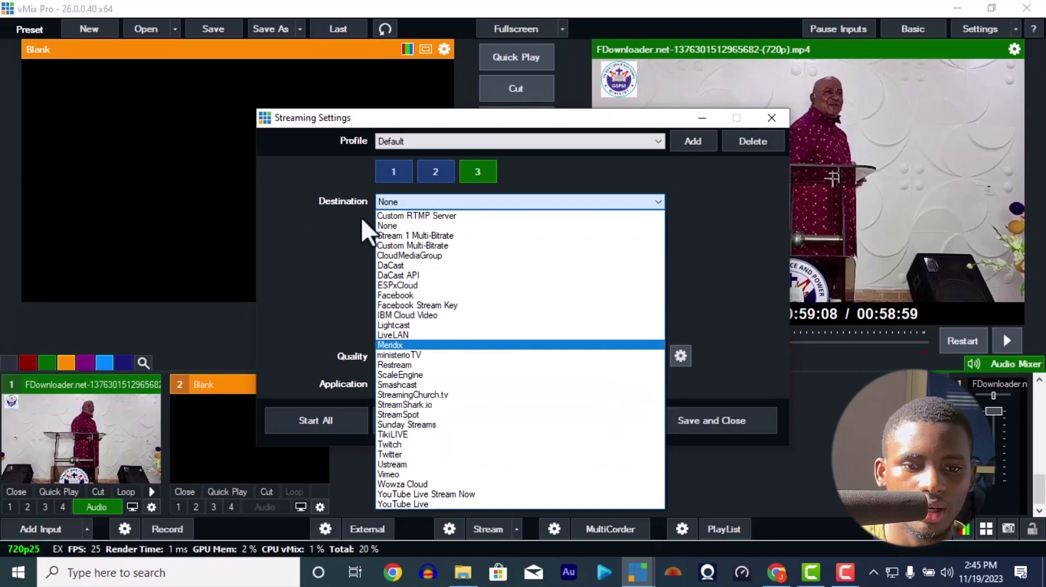
Set stream 3's destination back to None after briefly choosing a custom RTMP server
{"action": "left_click", "coordinate": [392, 216]}
{"action": "left_click", "coordinate": [391, 225]}
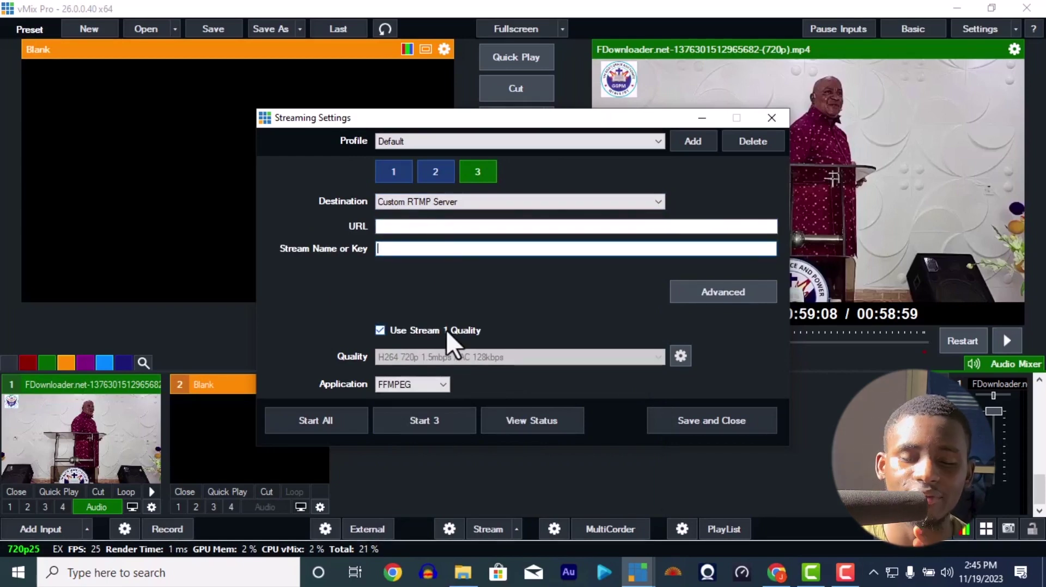
{"action": "left_click", "coordinate": [469, 204]}
{"action": "left_click", "coordinate": [467, 225]}
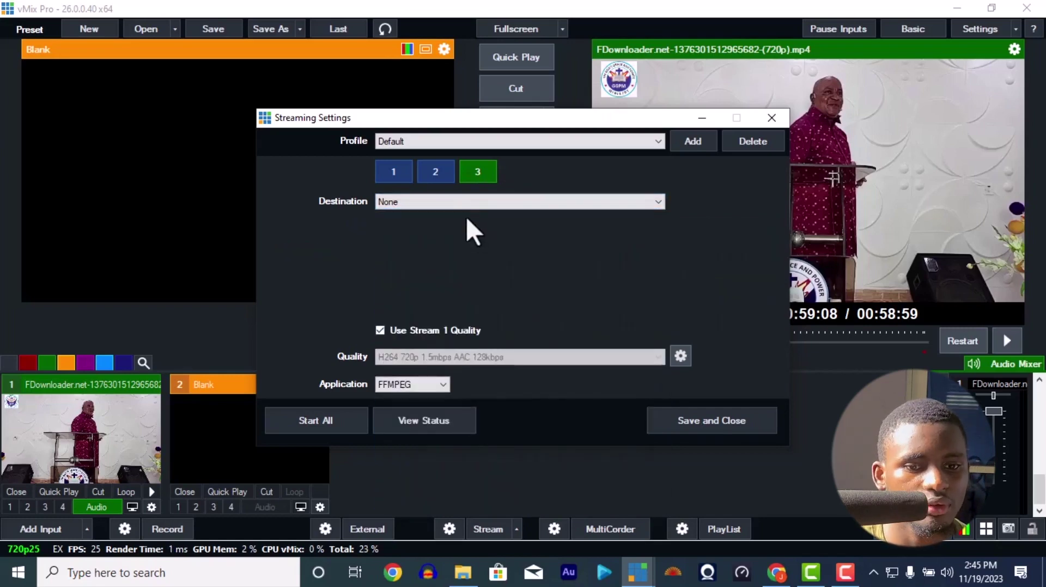
Start all configured streams and save the streaming settings
{"action": "left_click", "coordinate": [435, 173]}
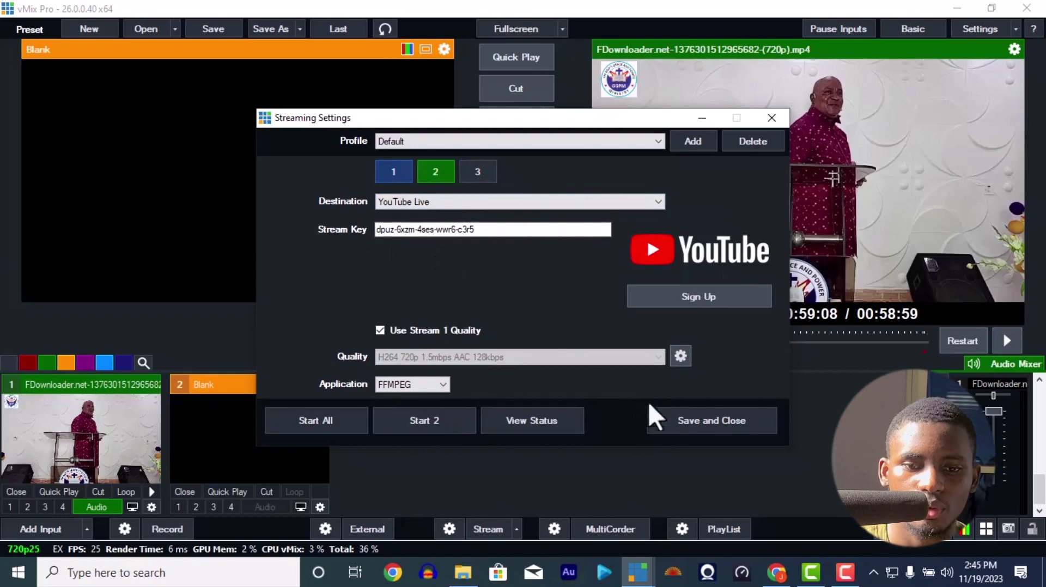
{"action": "left_click", "coordinate": [354, 428]}
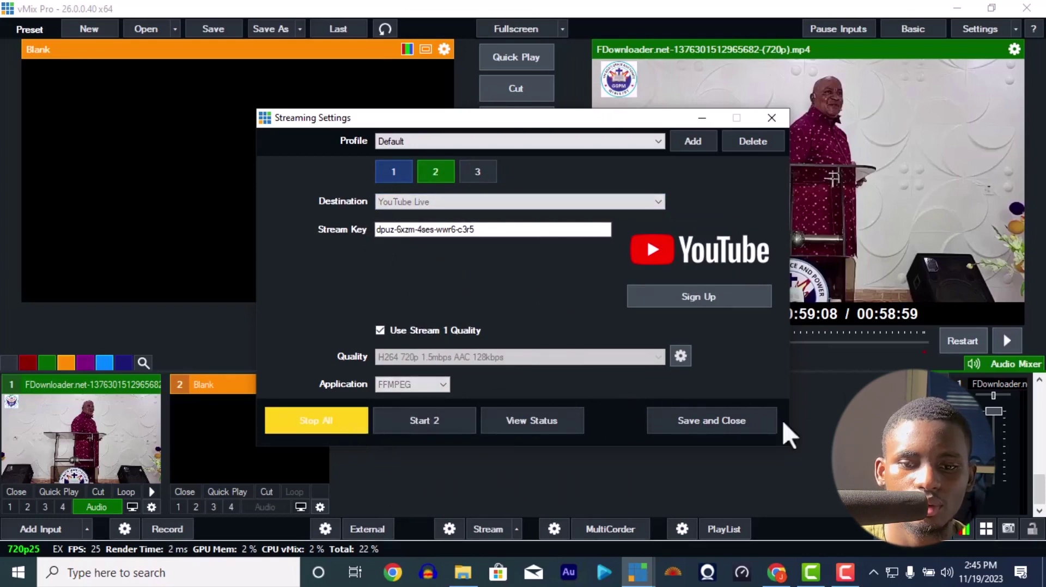
{"action": "left_click", "coordinate": [730, 428]}
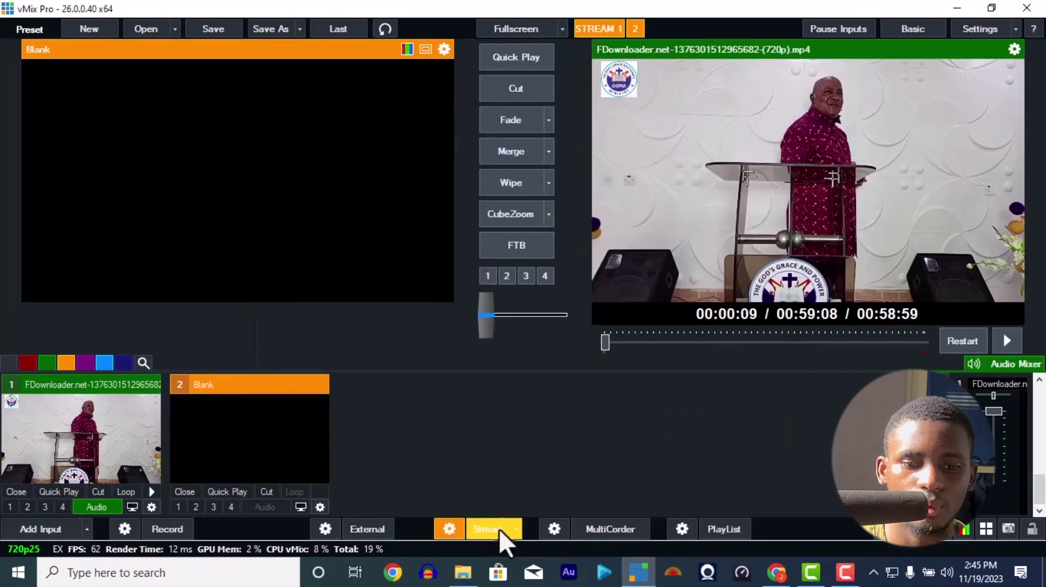
Go live on Facebook Live Producer in Chrome, then return to vMix
{"action": "left_click", "coordinate": [794, 581]}
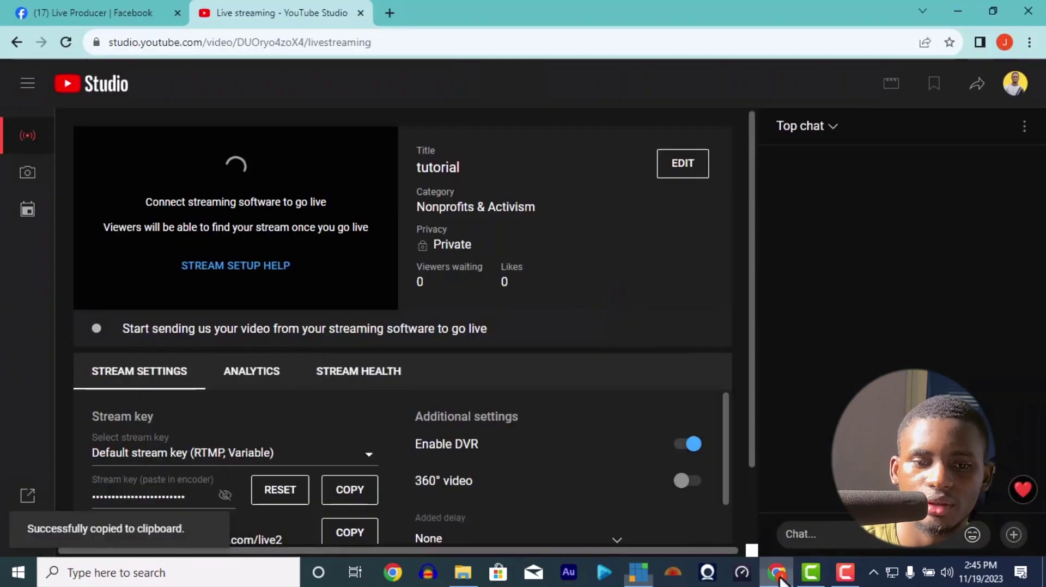
{"action": "left_click", "coordinate": [92, 6]}
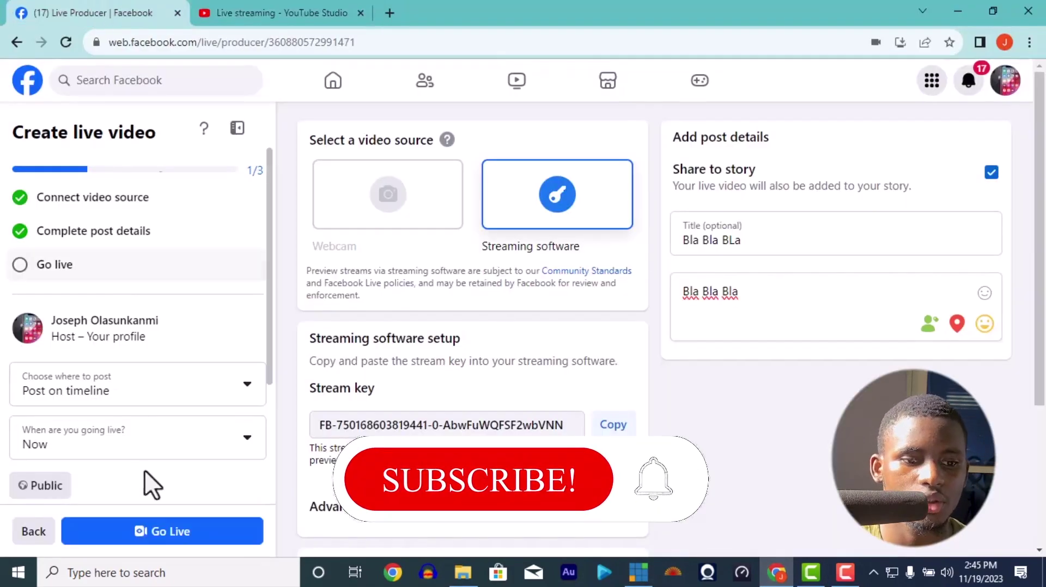
{"action": "left_click", "coordinate": [137, 524]}
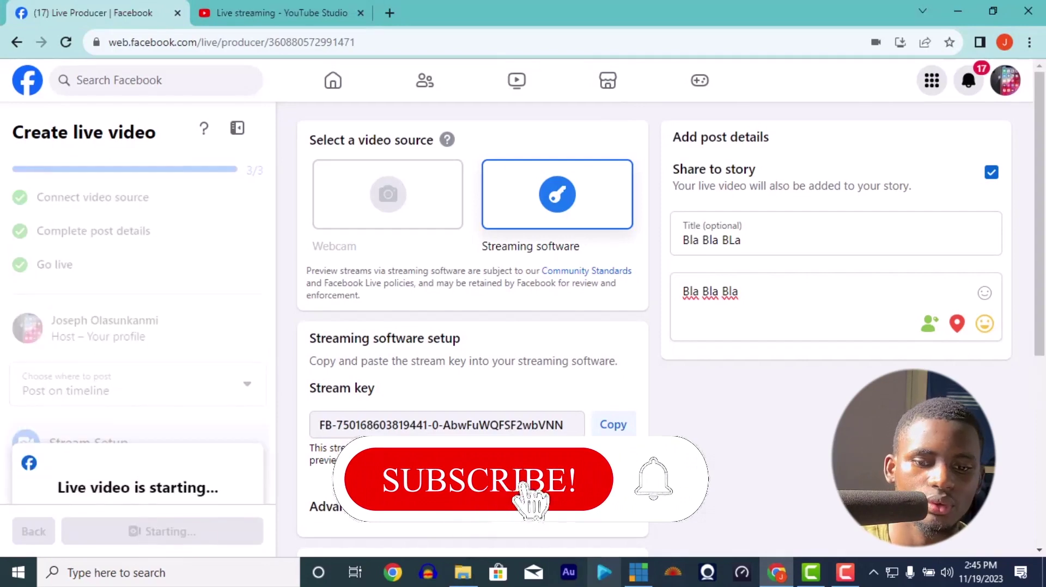
{"action": "left_click", "coordinate": [639, 571]}
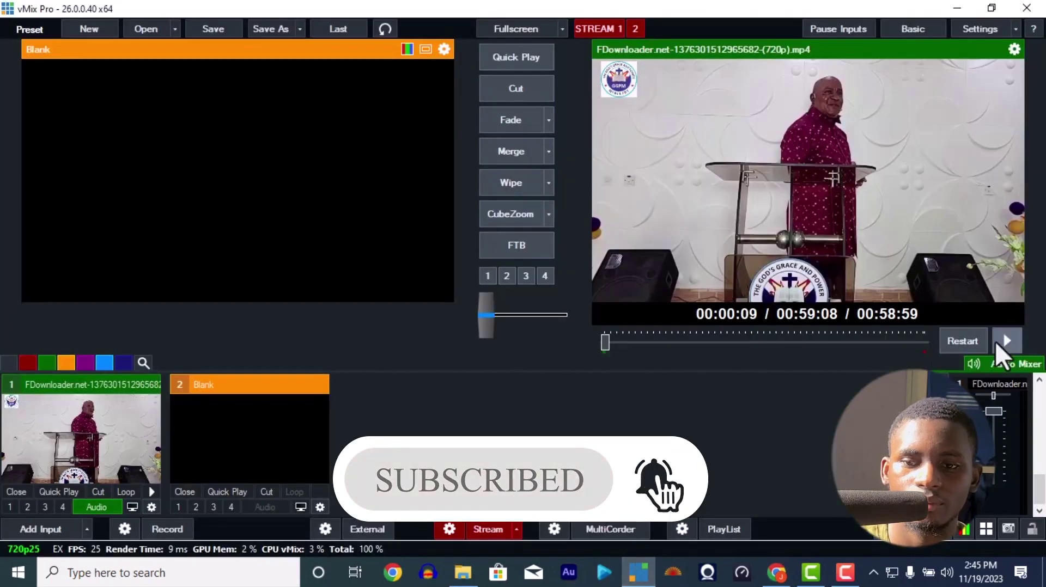
Play the church service video live, mute the speakers, and dismiss Facebook's now-live message
{"action": "left_click", "coordinate": [1007, 341]}
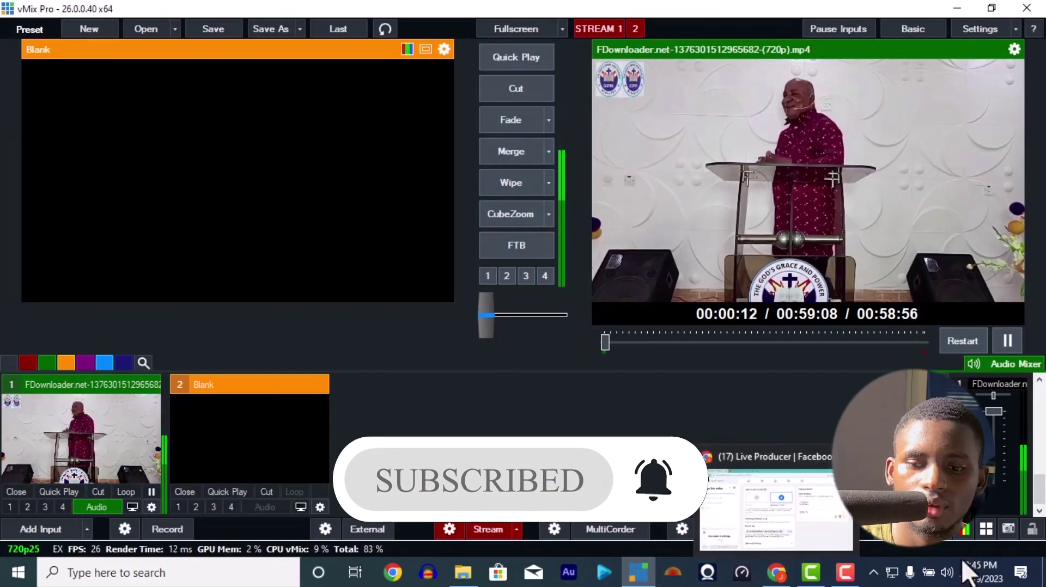
{"action": "left_click", "coordinate": [947, 572]}
{"action": "left_click_drag", "start_coordinate": [997, 530], "coordinate": [743, 535]}
{"action": "left_click", "coordinate": [703, 434]}
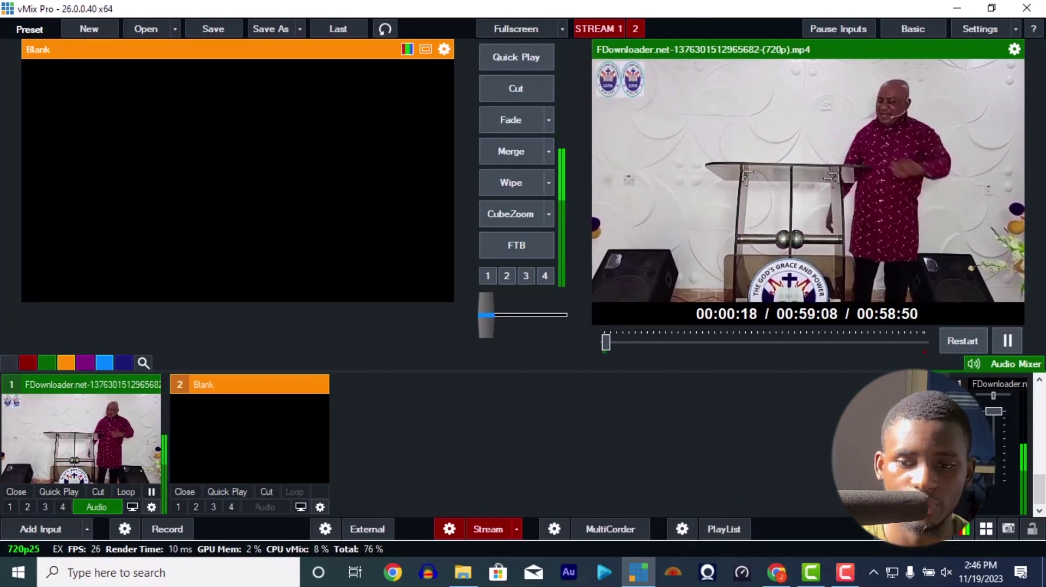
{"action": "left_click", "coordinate": [946, 572]}
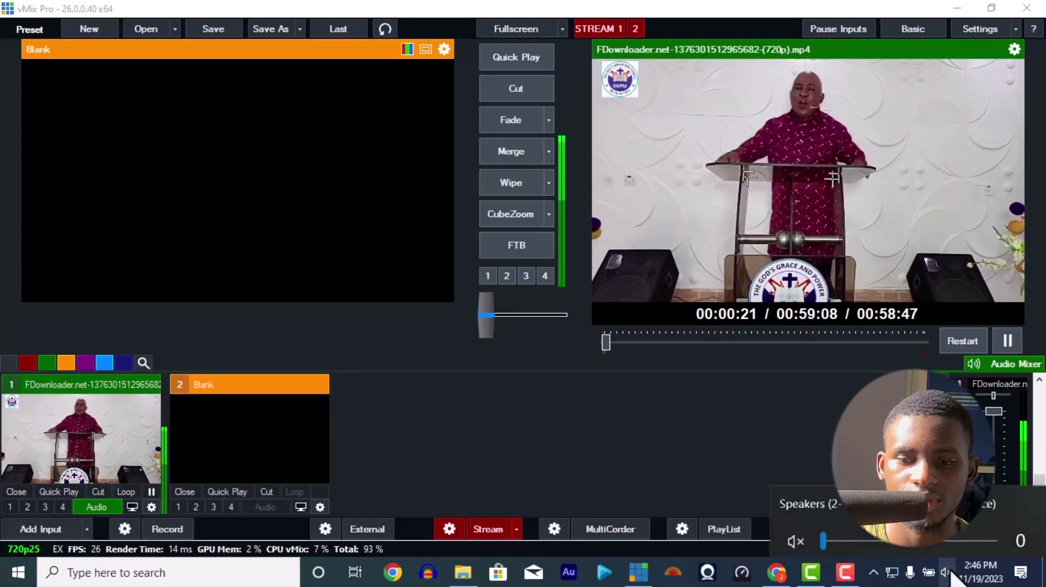
{"action": "left_click", "coordinate": [776, 572]}
{"action": "left_click", "coordinate": [245, 358]}
Check YouTube Studio's stream health is excellent, comparing it with the live Facebook dashboard
{"action": "left_click", "coordinate": [217, 12]}
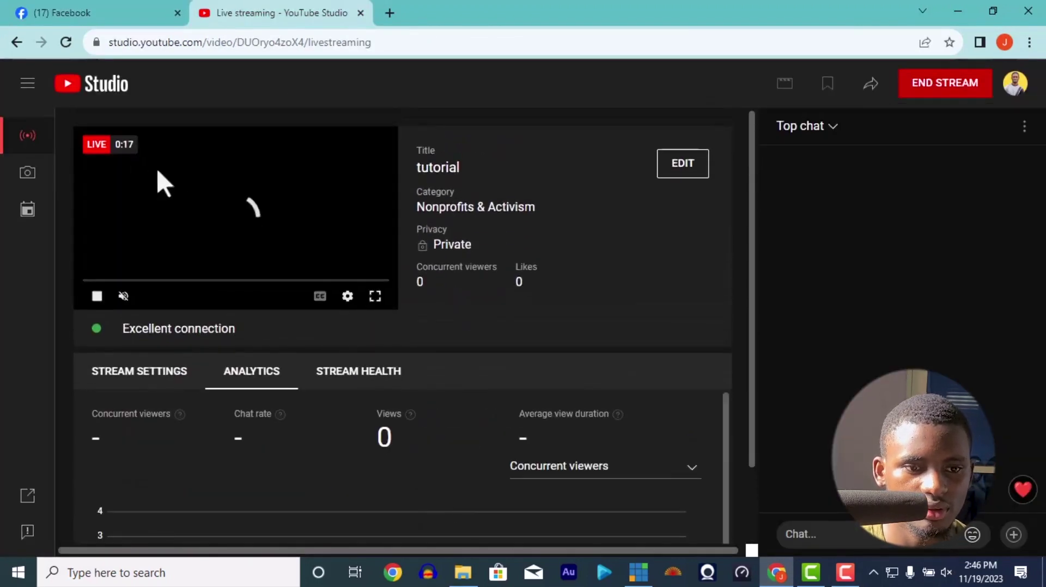
{"action": "left_click", "coordinate": [366, 380]}
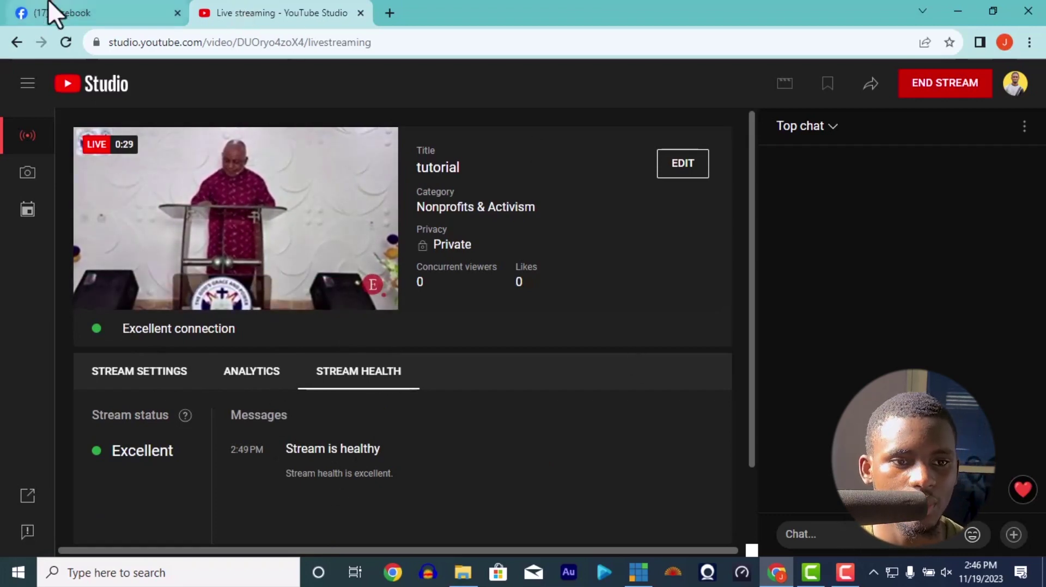
{"action": "left_click", "coordinate": [70, 6]}
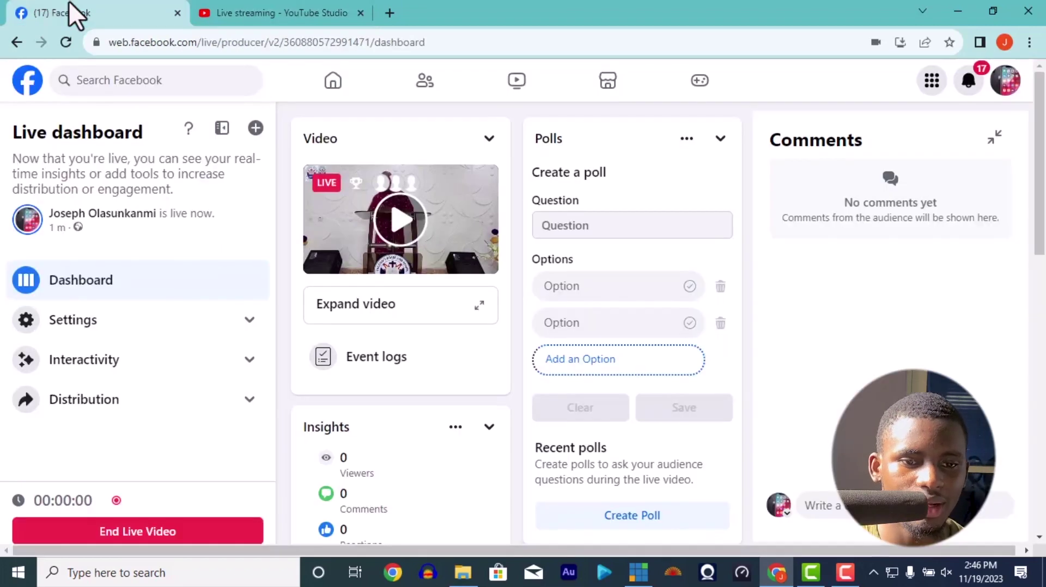
{"action": "left_click", "coordinate": [262, 4]}
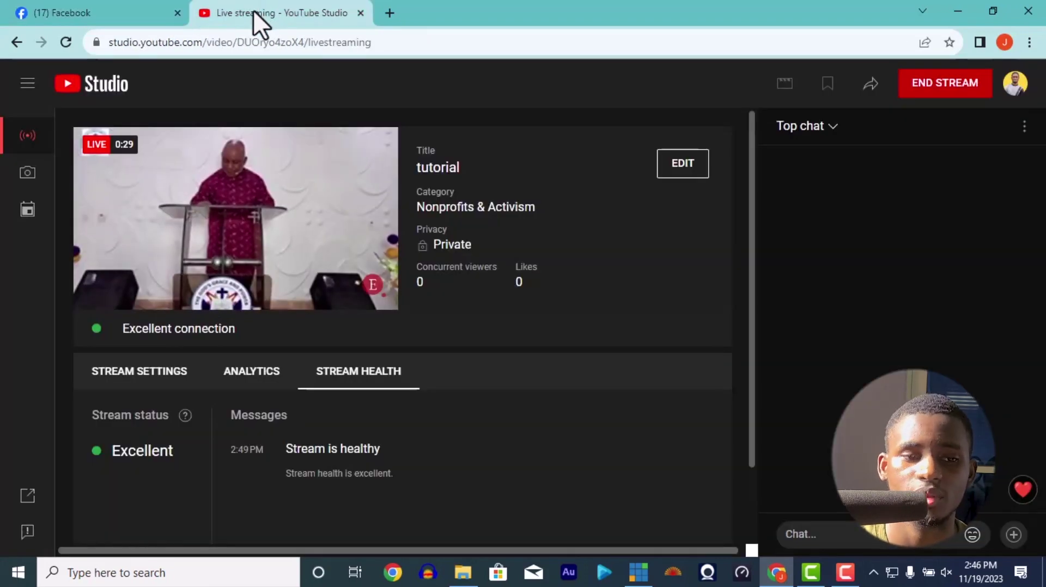
{"action": "left_click", "coordinate": [148, 1]}
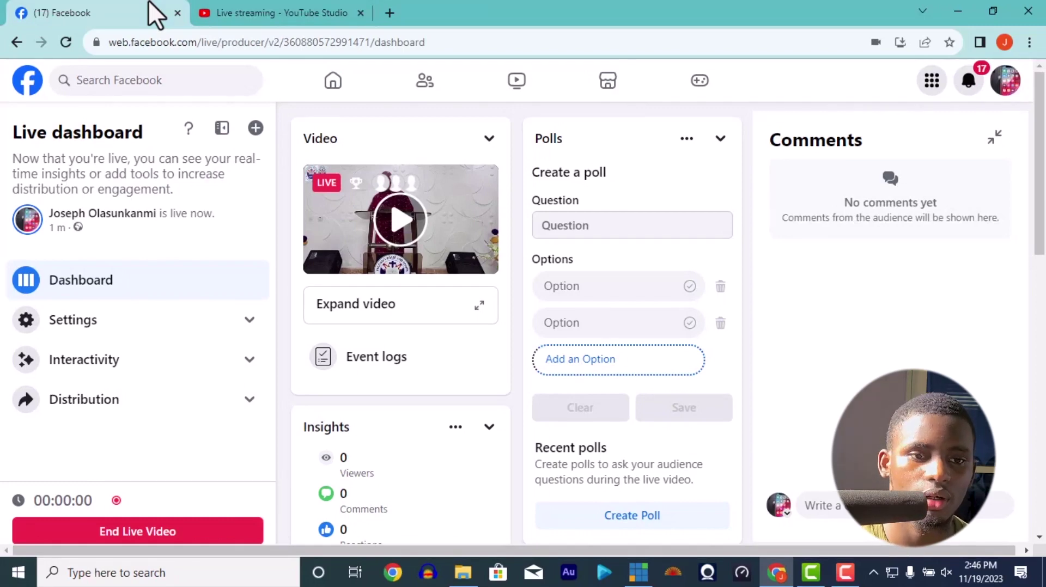
{"action": "left_click", "coordinate": [265, 11]}
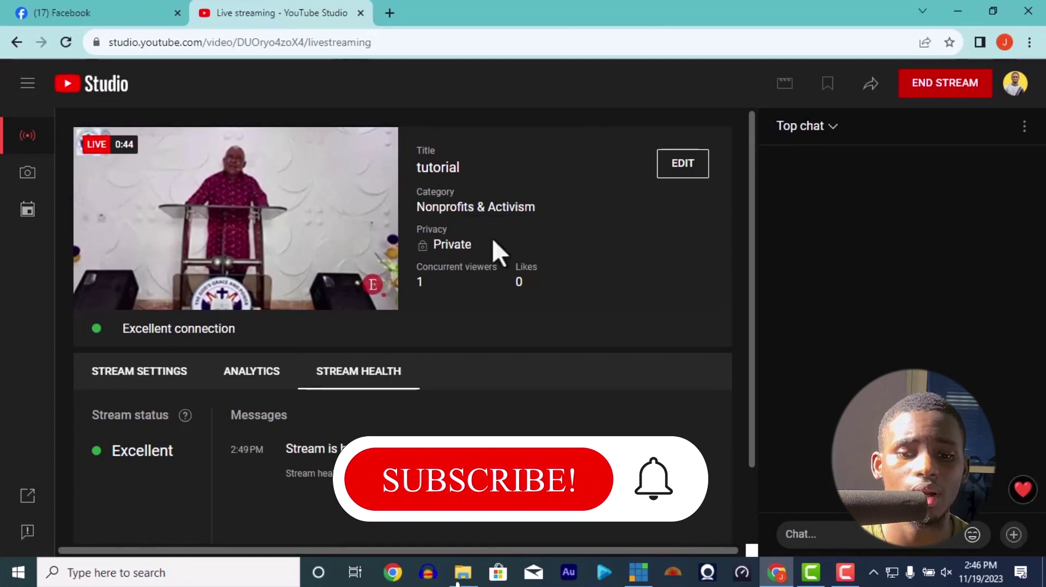
{"action": "left_click", "coordinate": [639, 572]}
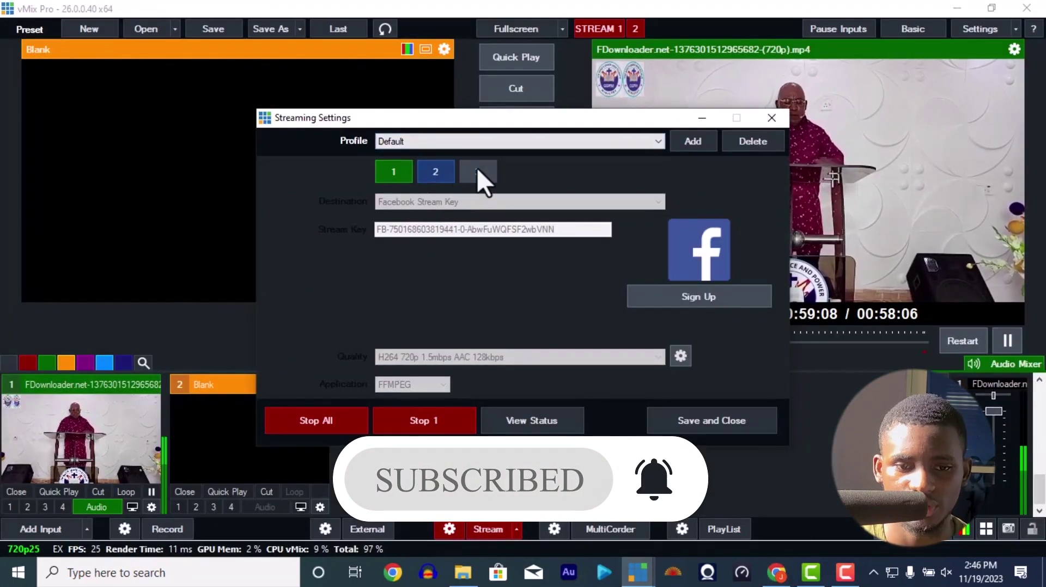
Review destinations 3 (None), 2 (YouTube) and 1 (Facebook), close settings, and show stream stop options
{"action": "left_click", "coordinate": [476, 167]}
{"action": "left_click", "coordinate": [485, 200]}
{"action": "left_click", "coordinate": [474, 203]}
{"action": "left_click", "coordinate": [447, 174]}
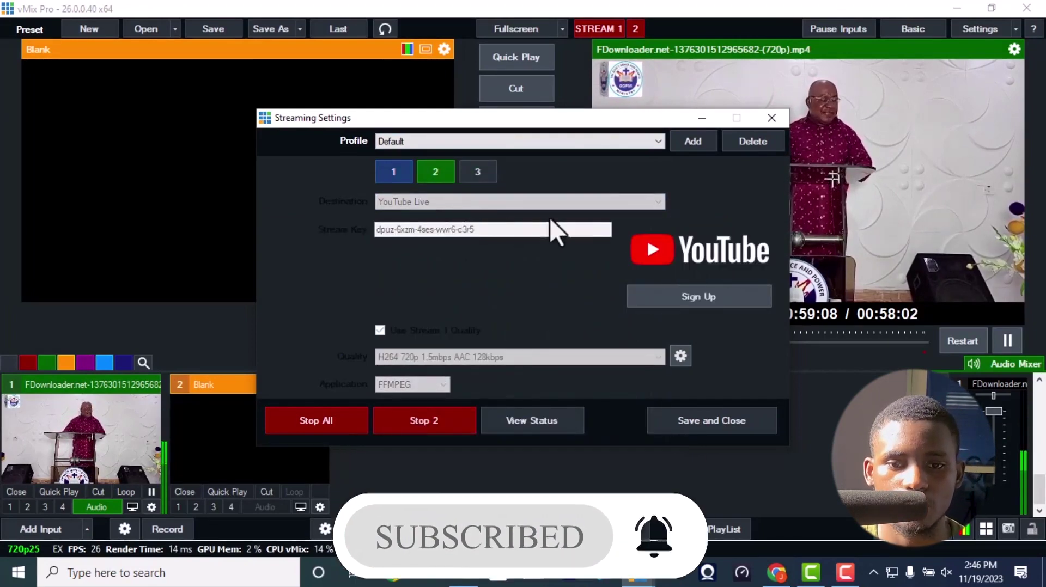
{"action": "left_click", "coordinate": [391, 173]}
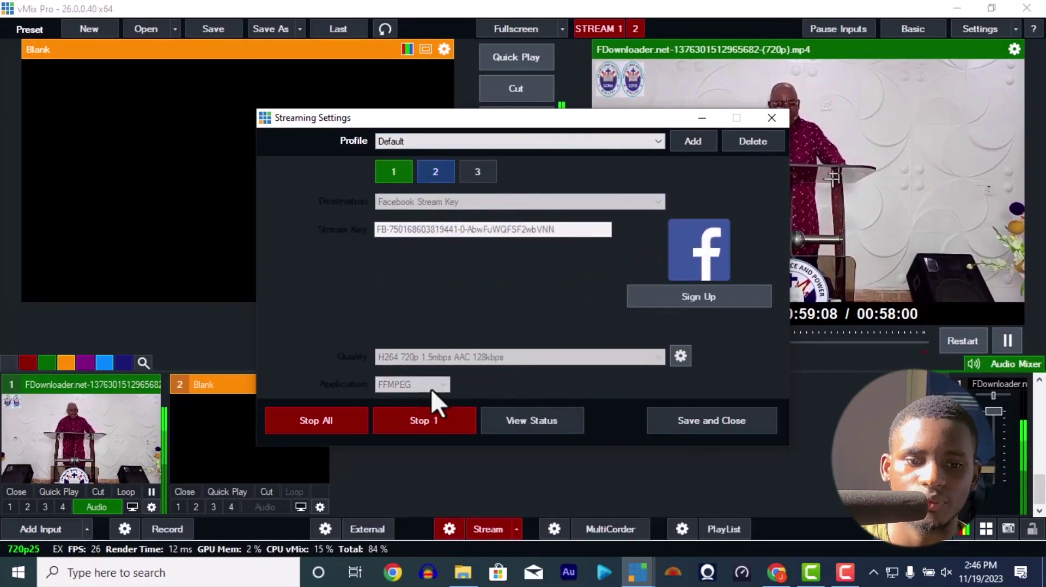
{"action": "left_click", "coordinate": [776, 116]}
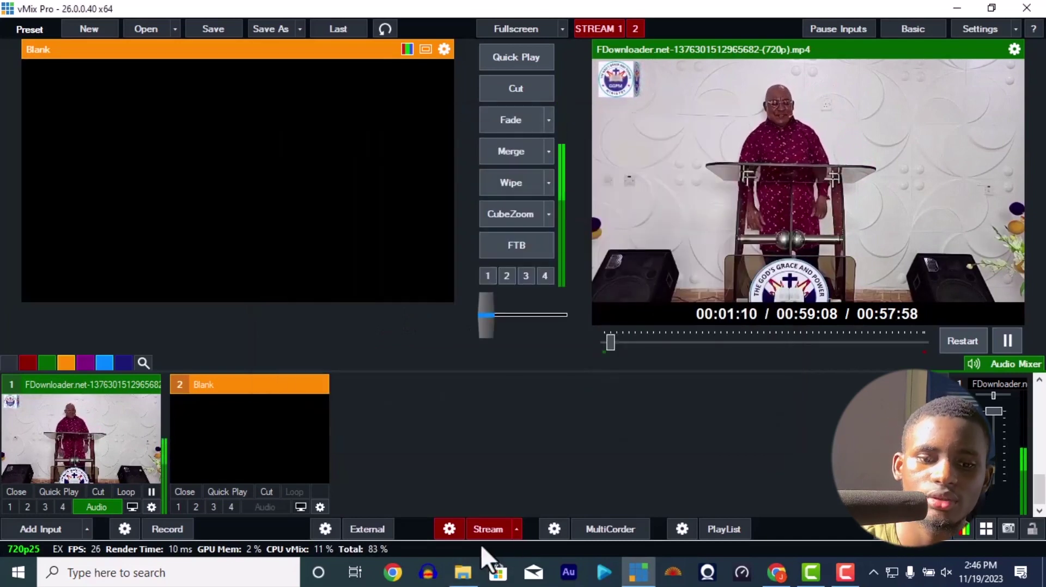
{"action": "left_click", "coordinate": [516, 528]}
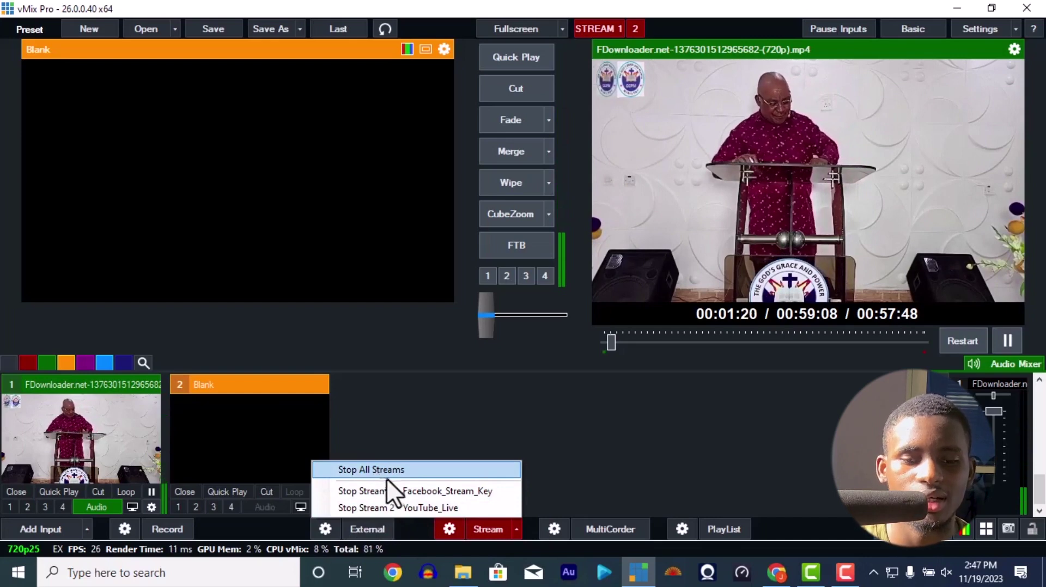
Open the Streaming Status log, showing the encoder at 25 fps and about 1611 kbits/s
{"action": "left_click", "coordinate": [453, 531]}
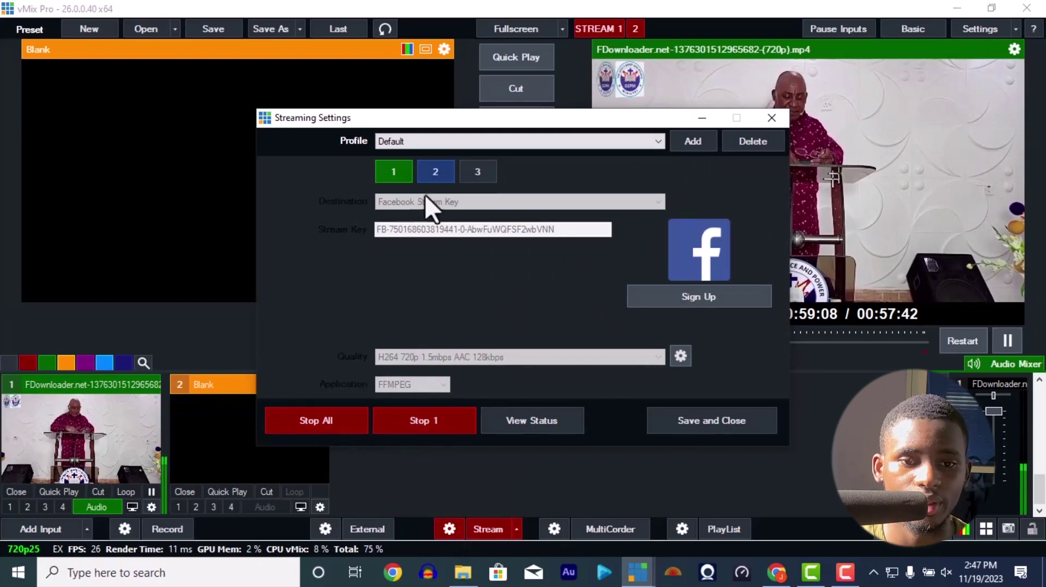
{"action": "left_click", "coordinate": [435, 171]}
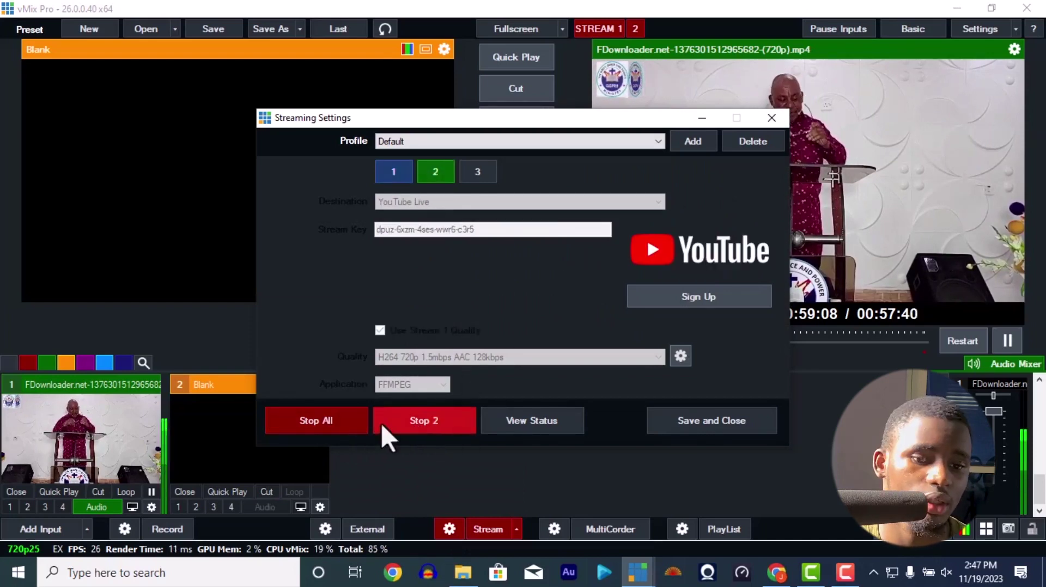
{"action": "left_click", "coordinate": [537, 428]}
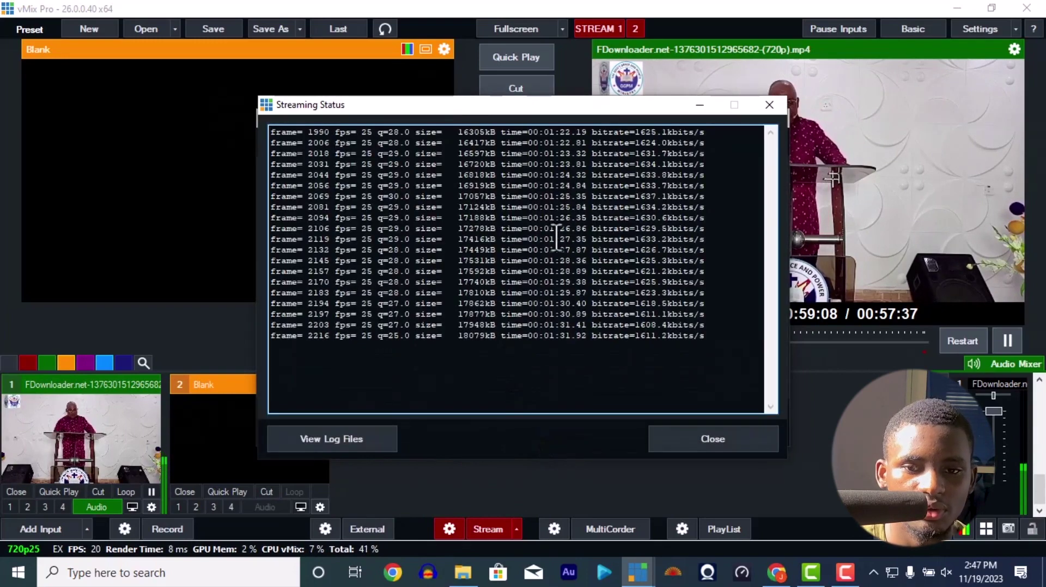